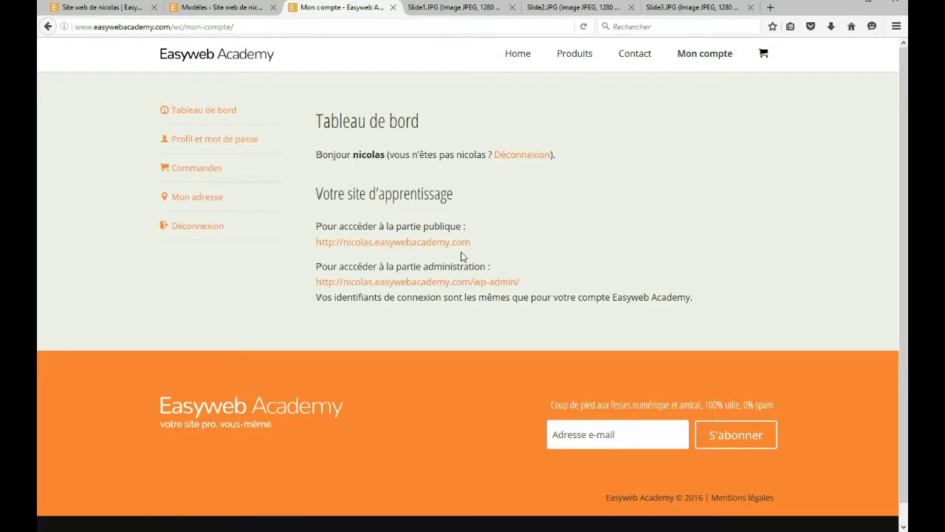
Open the learning site's public address from the account page in a new tab and view the site.
right_click(416, 242)
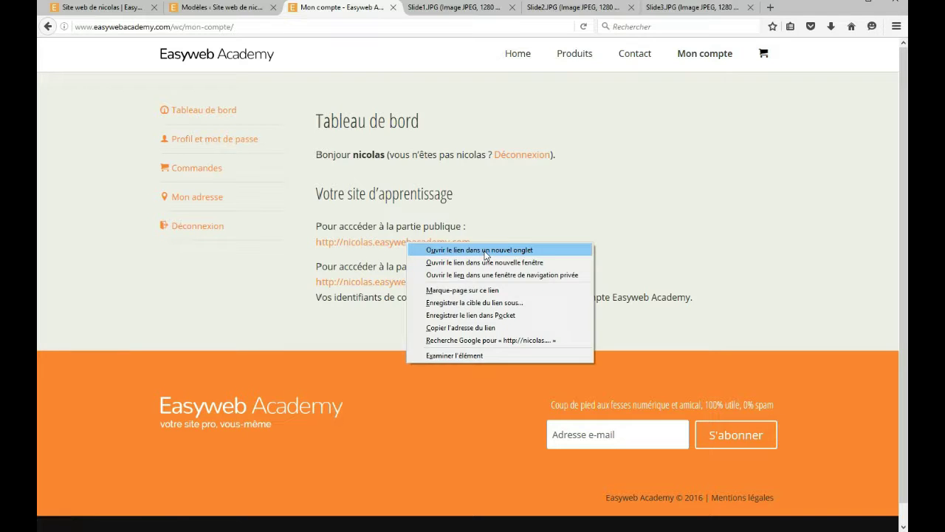
click(473, 247)
click(403, 12)
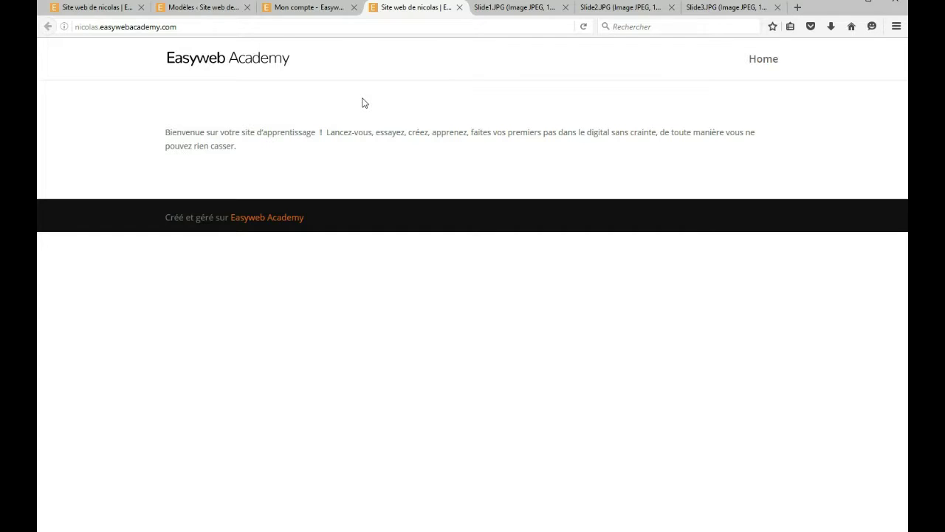
Open the learning site's wp-admin link from the account page in a new tab and bring up its login page.
click(312, 9)
right_click(441, 286)
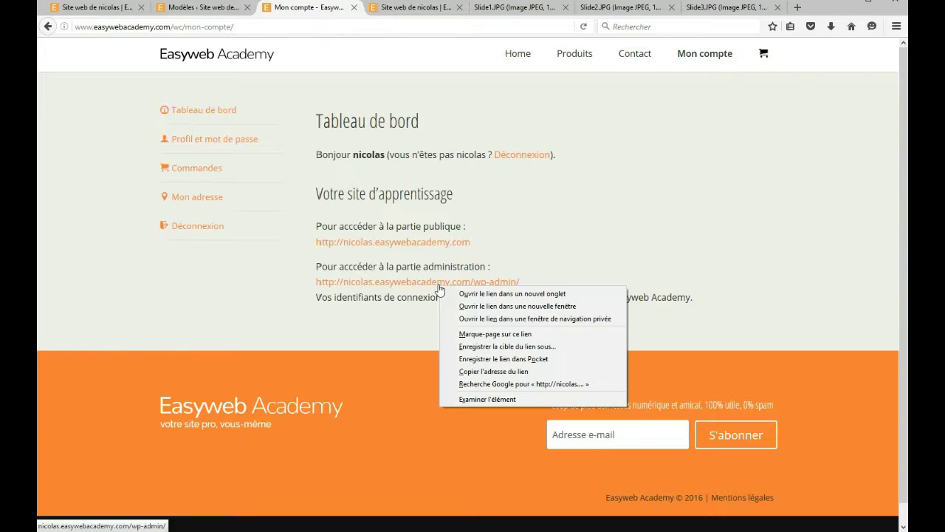
click(496, 294)
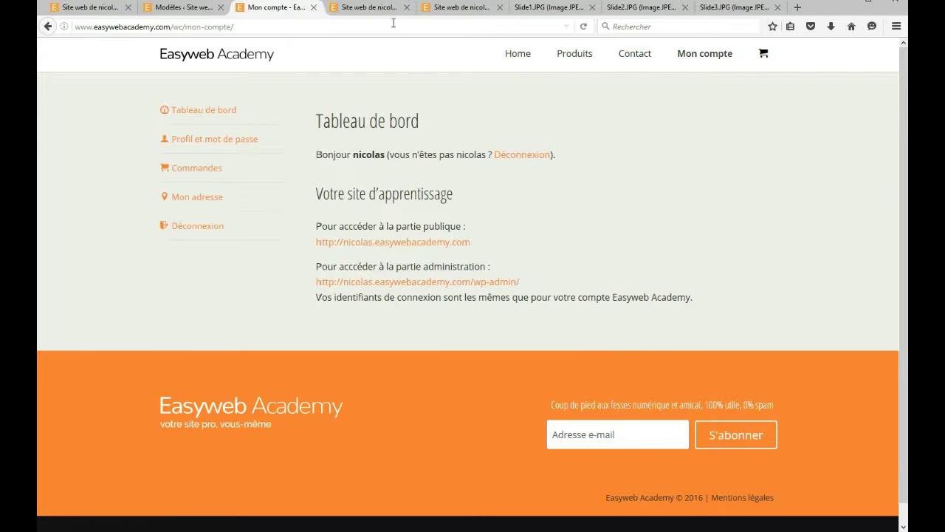
click(367, 9)
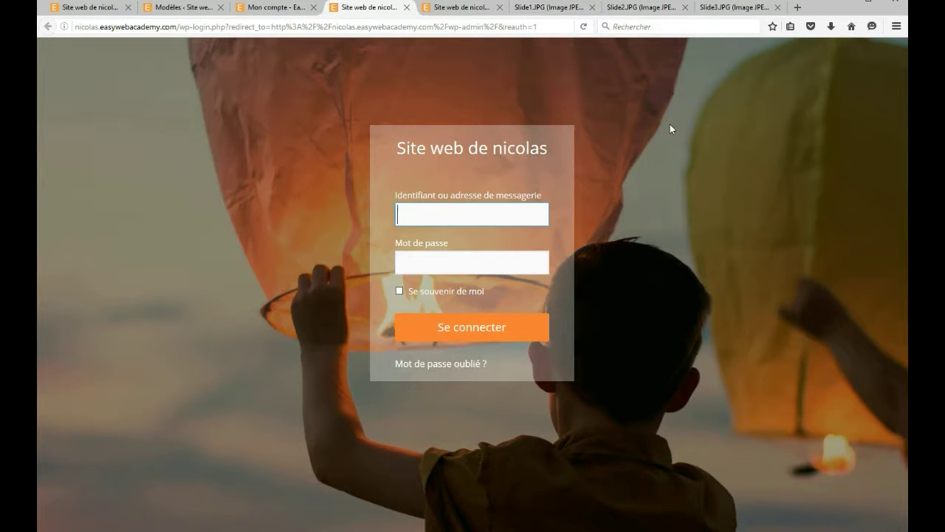
Log in to the site administration with the saved username and the account password.
click(492, 214)
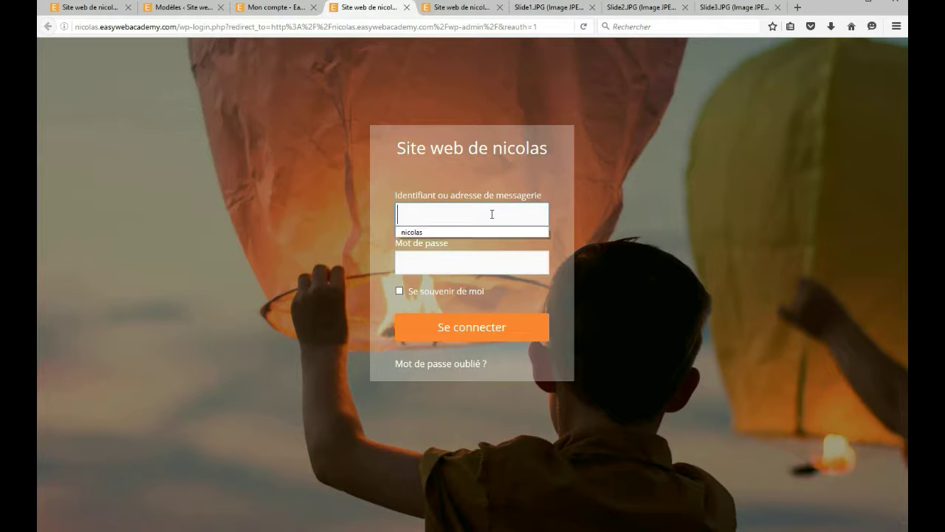
click(459, 231)
click(446, 270)
text(•••••)
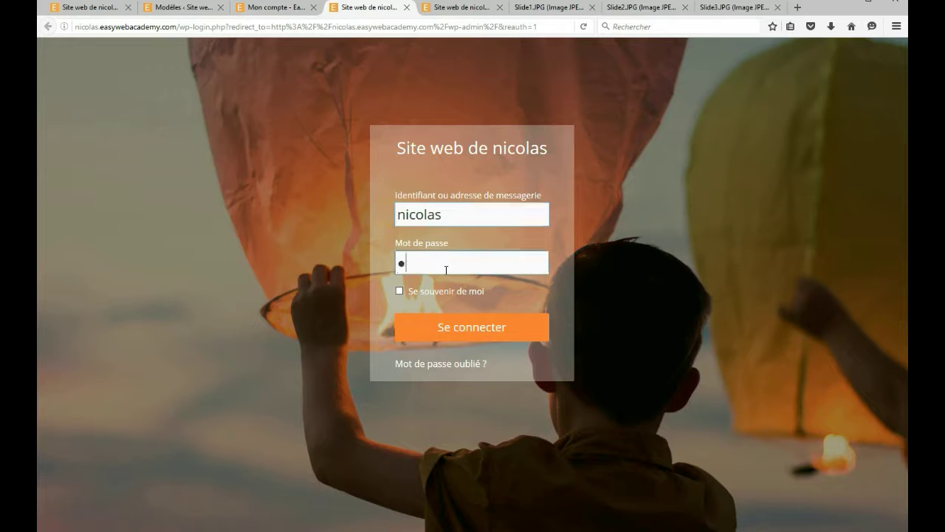
text(••)
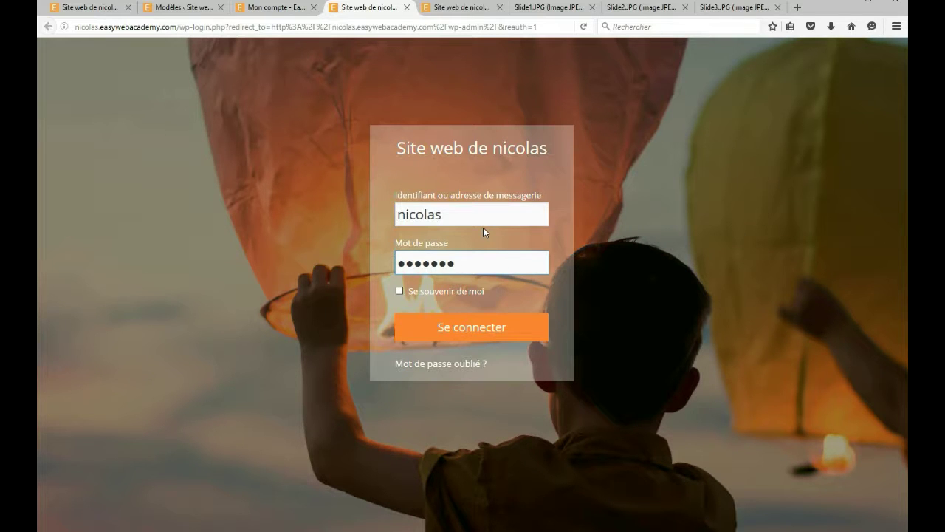
click(466, 334)
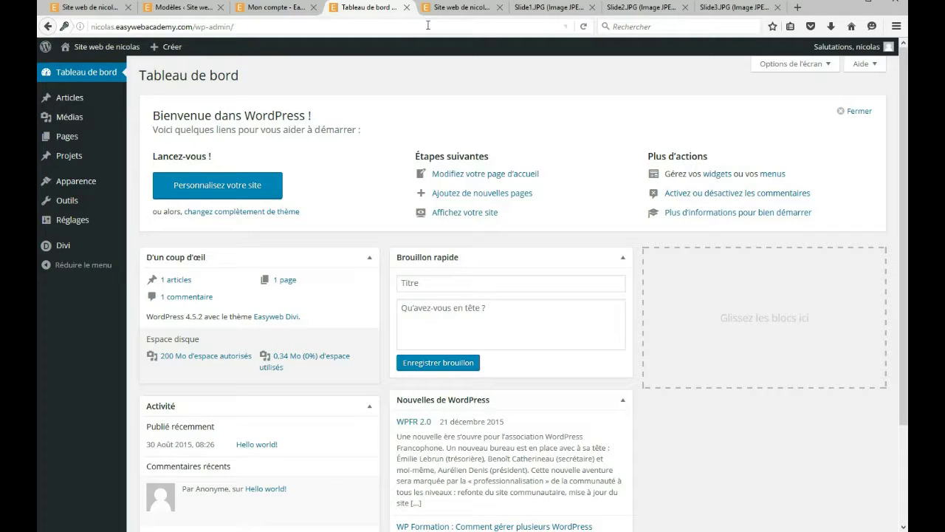
View the public site, review the whole WordPress dashboard, and open the list of all articles.
click(466, 9)
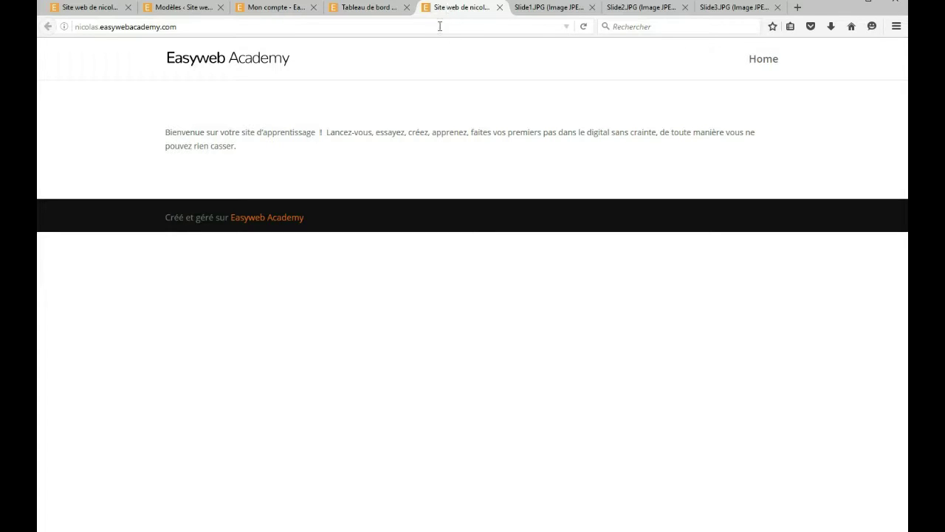
click(361, 10)
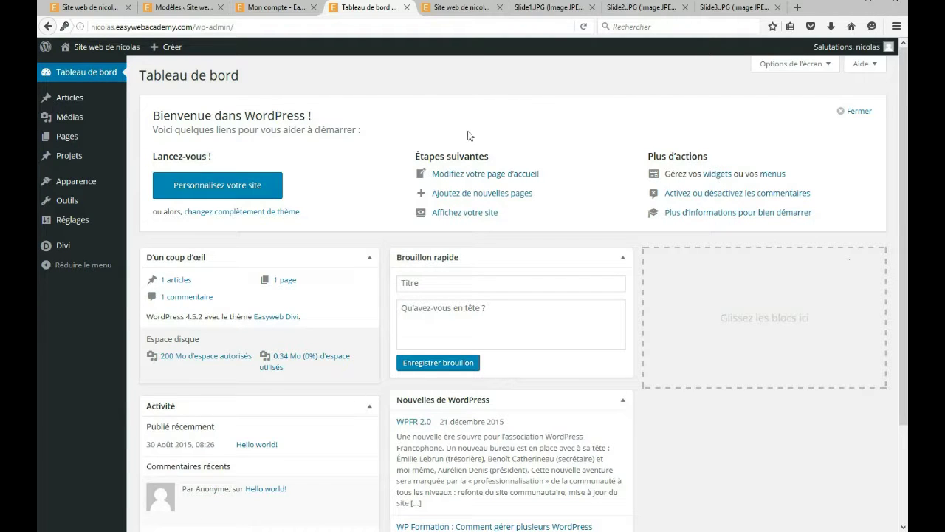
scroll(904, 295, down, 3)
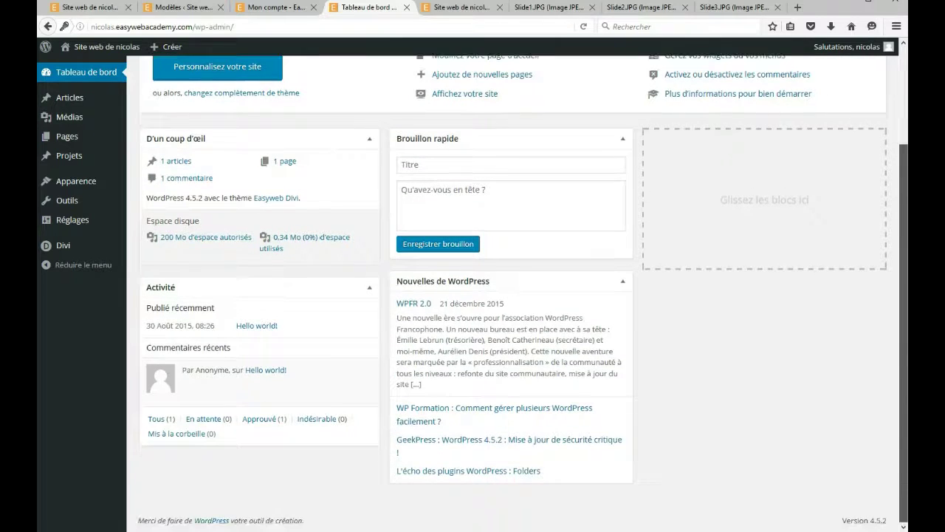
scroll(739, 192, up, 3)
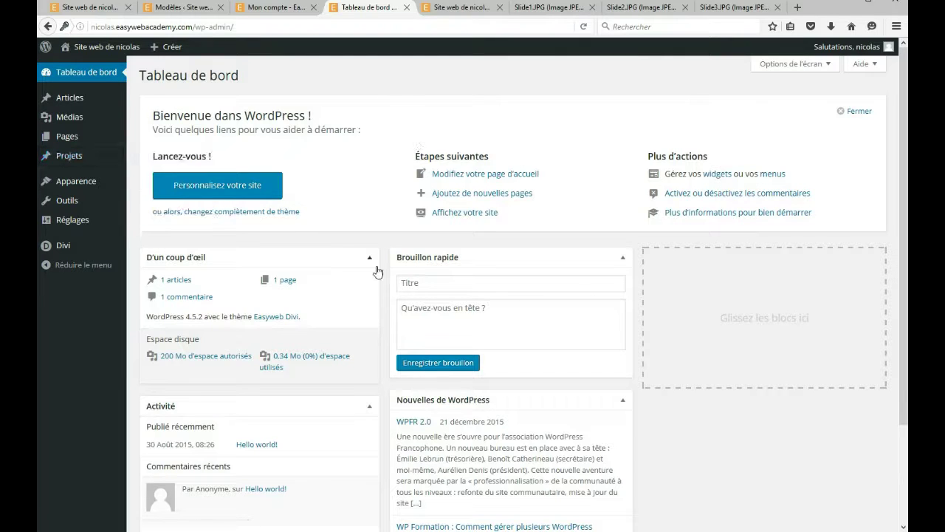
scroll(616, 323, down, 2)
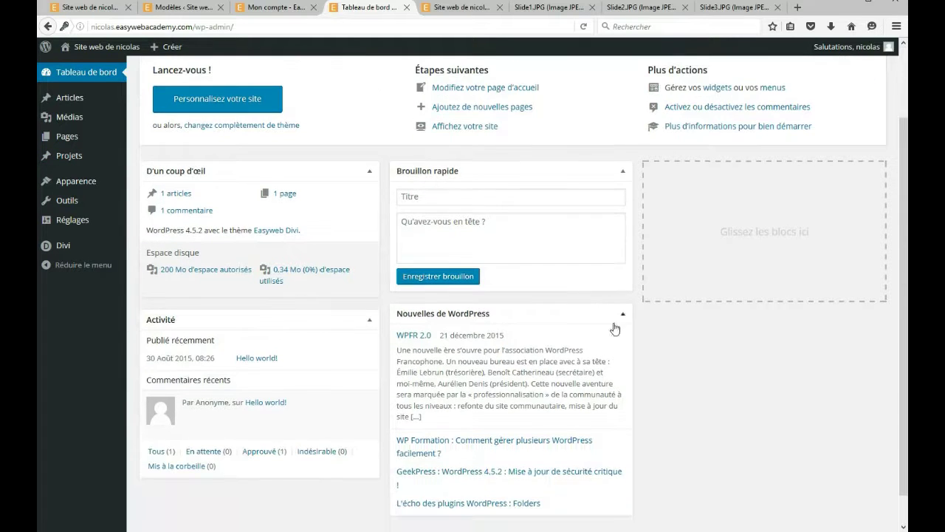
scroll(301, 349, up, 2)
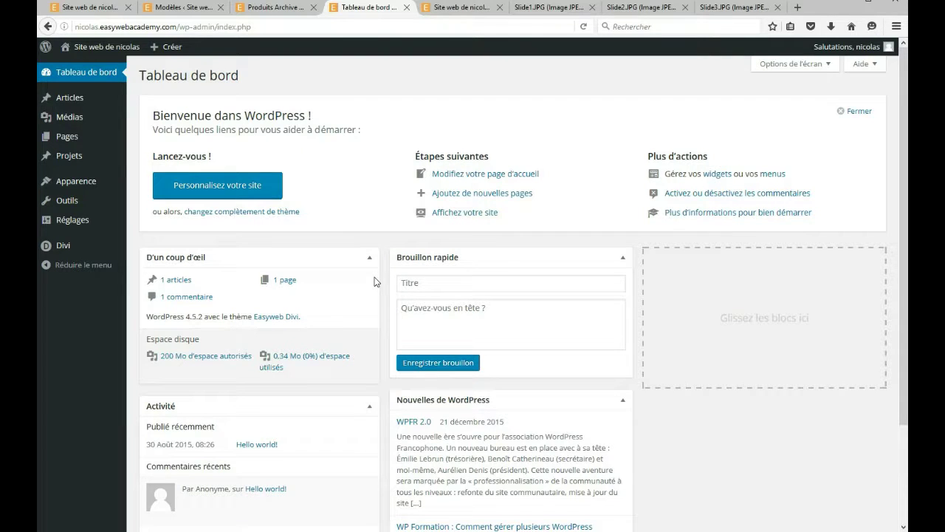
click(71, 99)
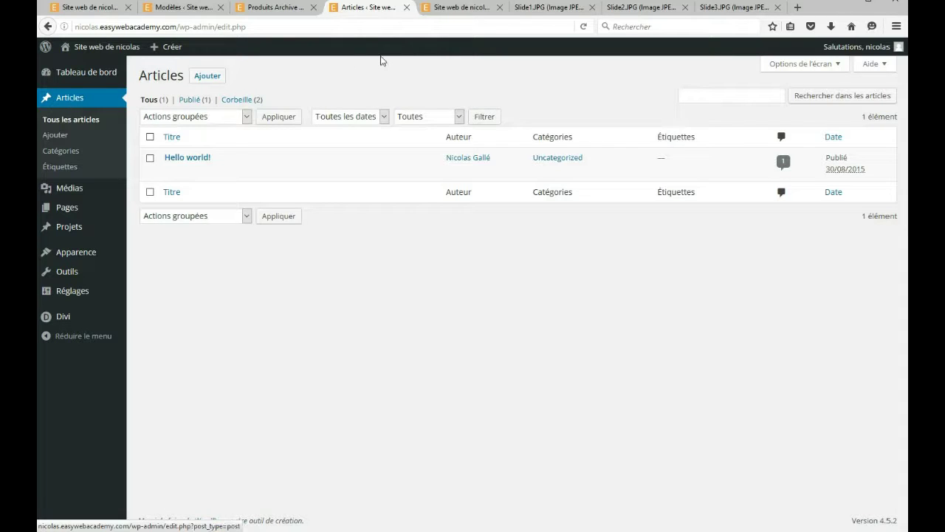
View the public site again, and check the Easyweb Academy product shop and its shopping cart.
click(446, 11)
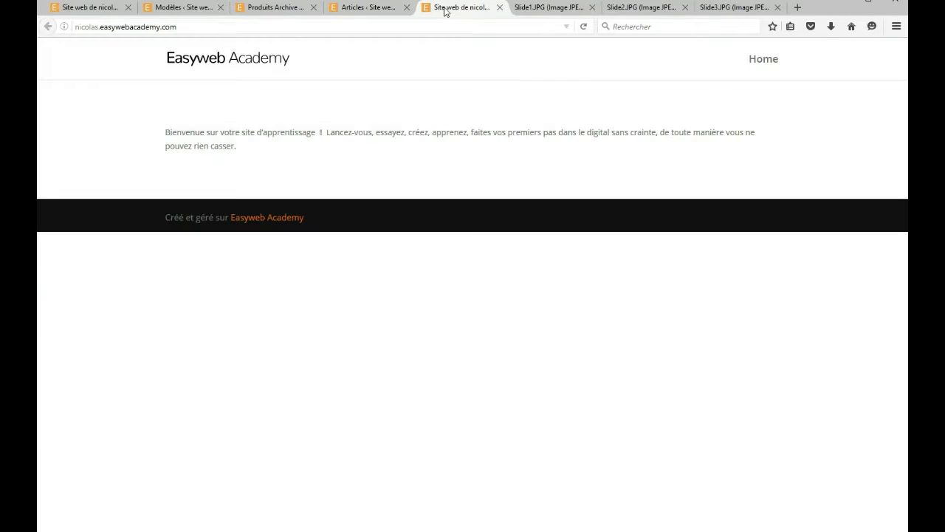
click(279, 9)
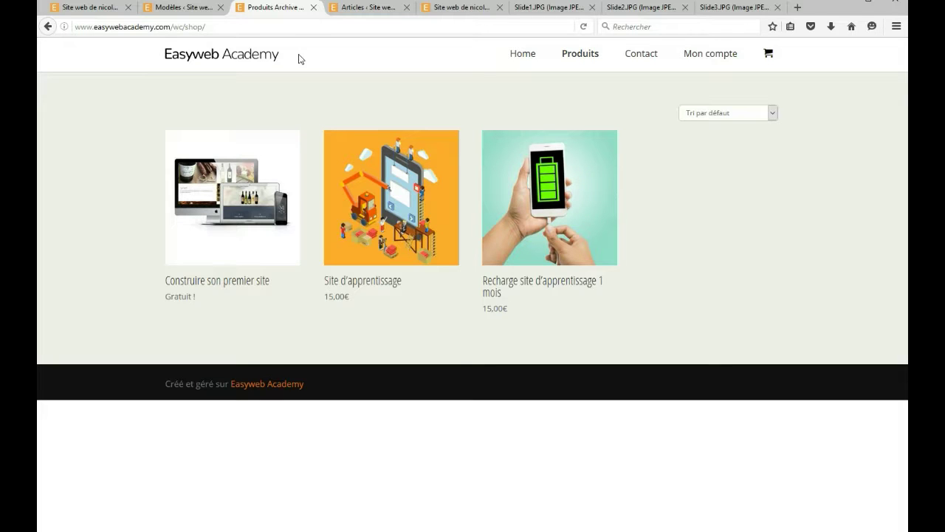
click(592, 57)
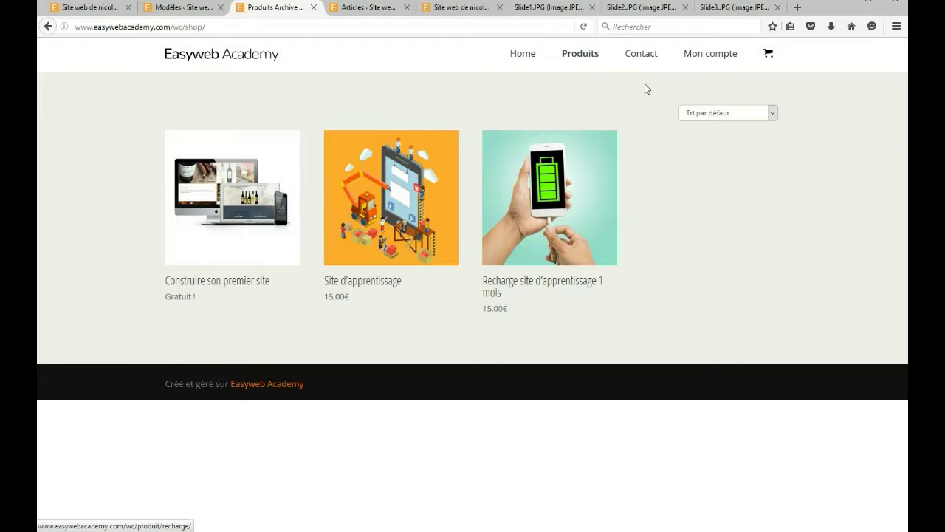
click(768, 55)
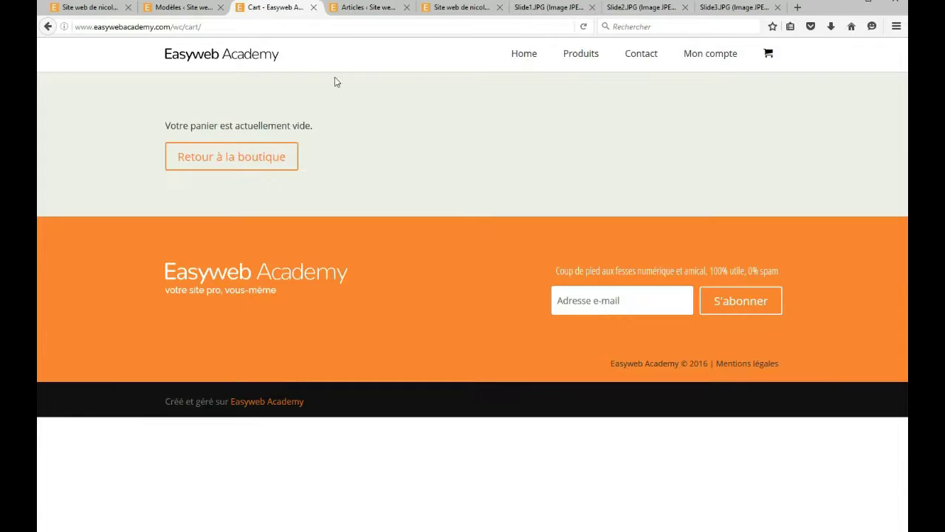
Open the "Hello world!" article in the editor from the article list, and view the article categories page.
click(368, 9)
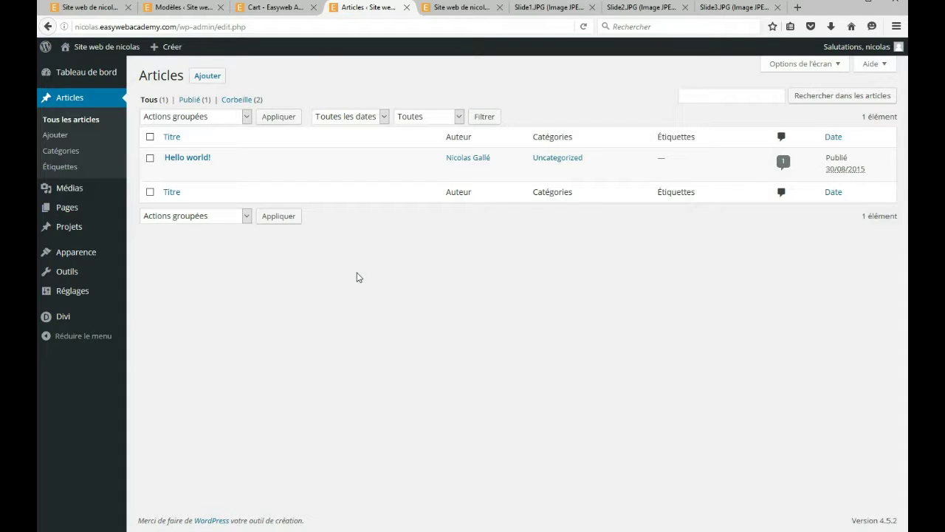
mouse_move(174, 169)
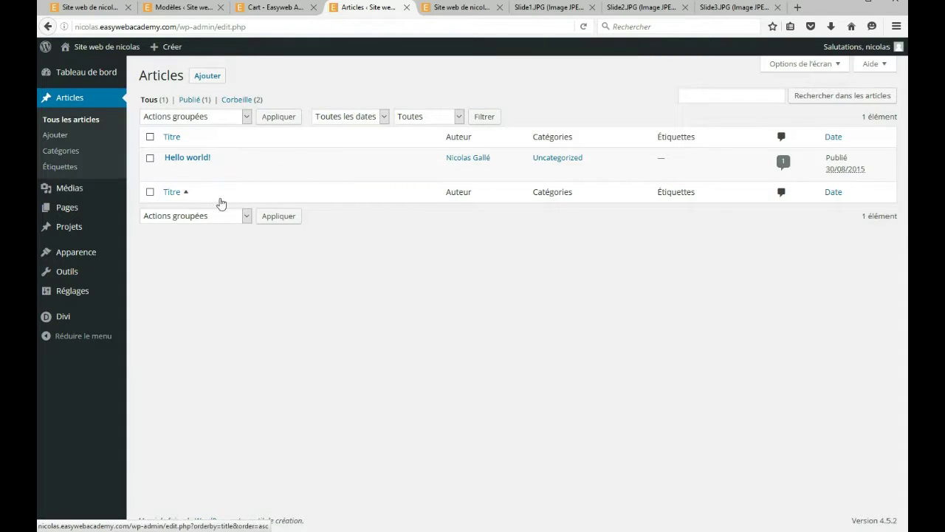
click(179, 172)
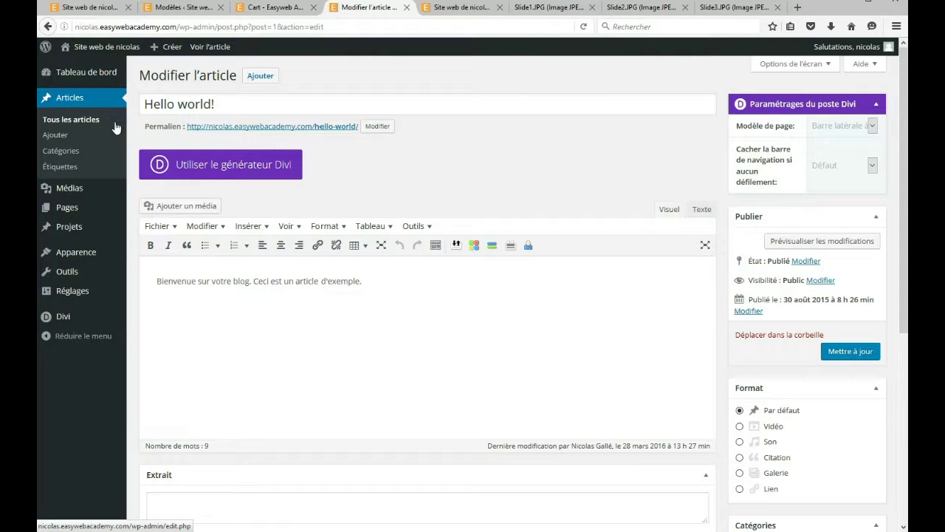
click(65, 151)
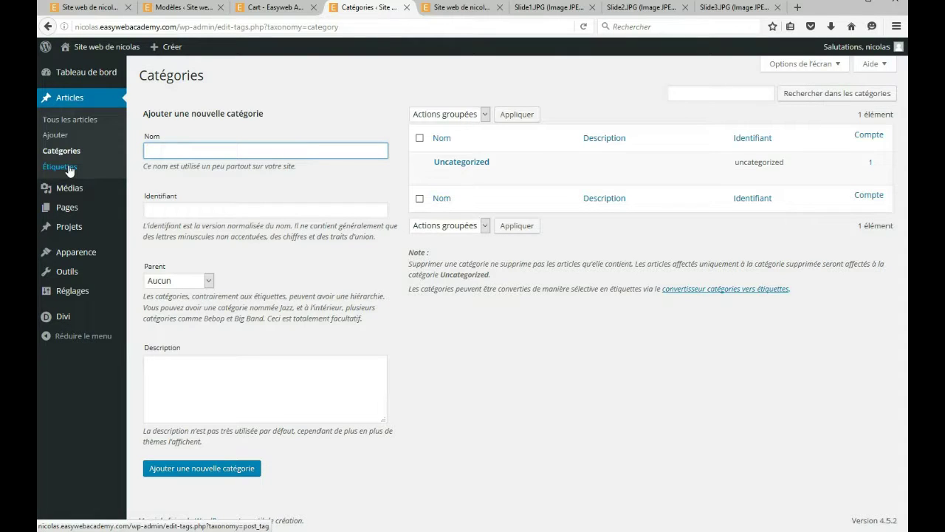
click(476, 324)
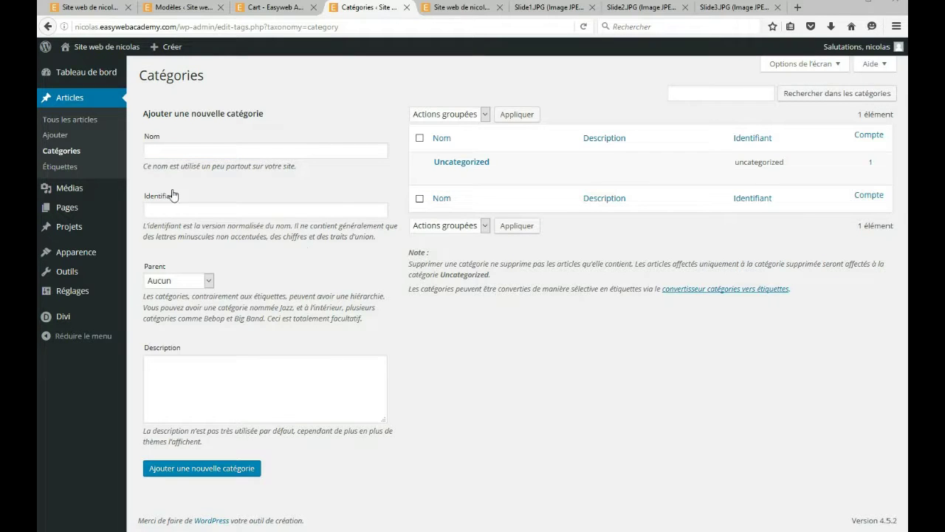
Upload the image ewa_hero5.jpg from the desktop to the media library.
click(70, 191)
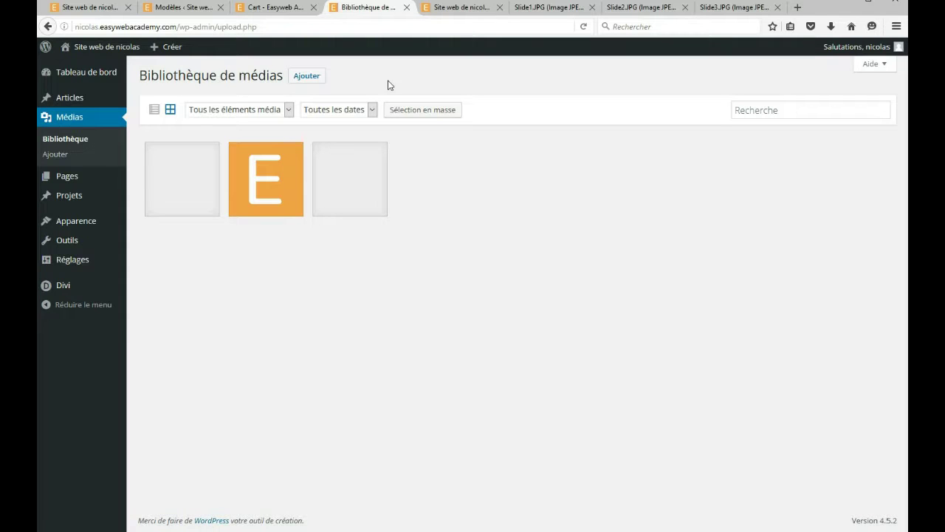
click(307, 75)
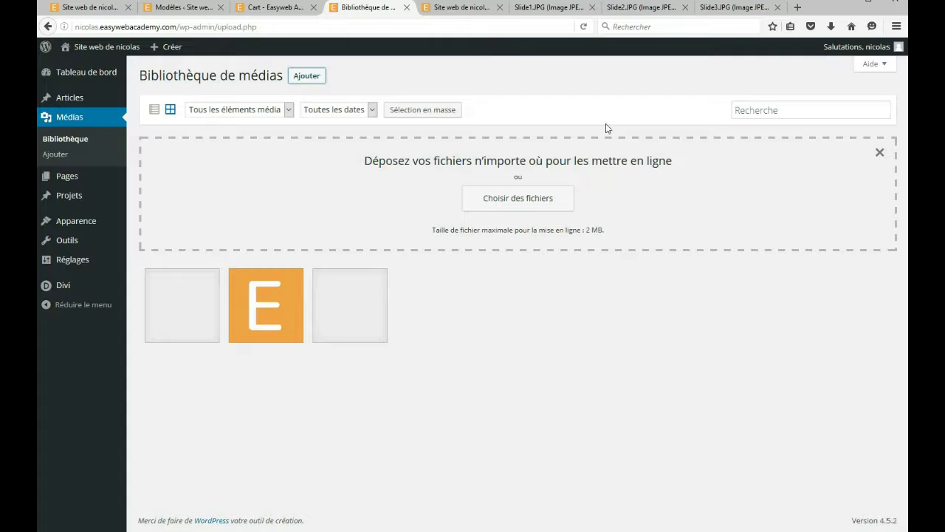
click(548, 200)
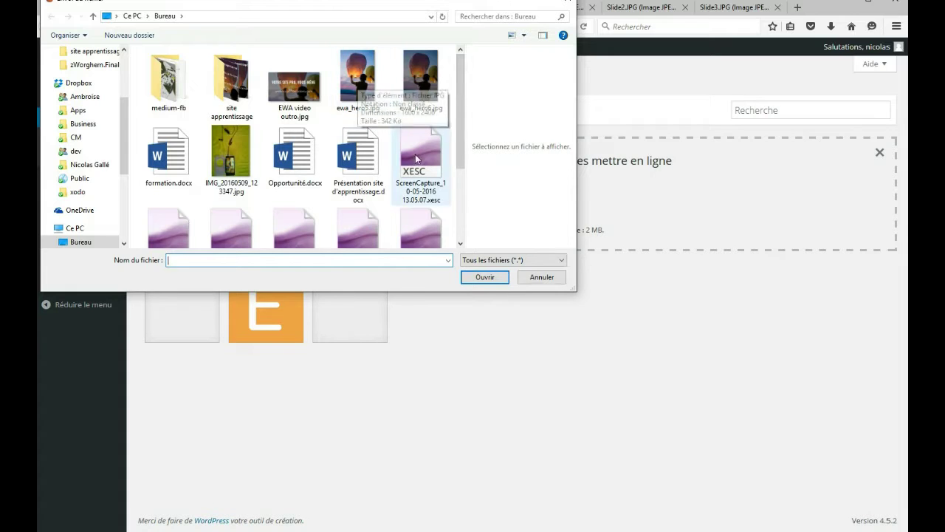
click(364, 118)
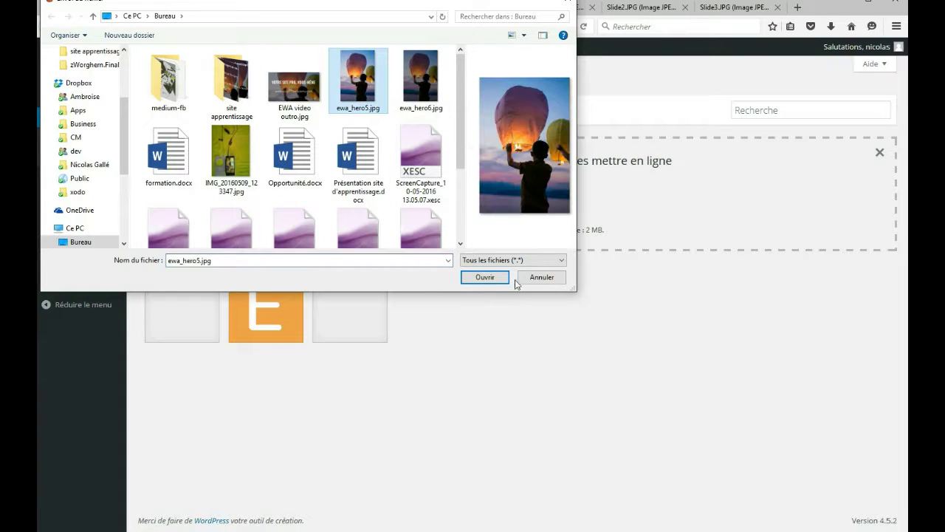
click(486, 279)
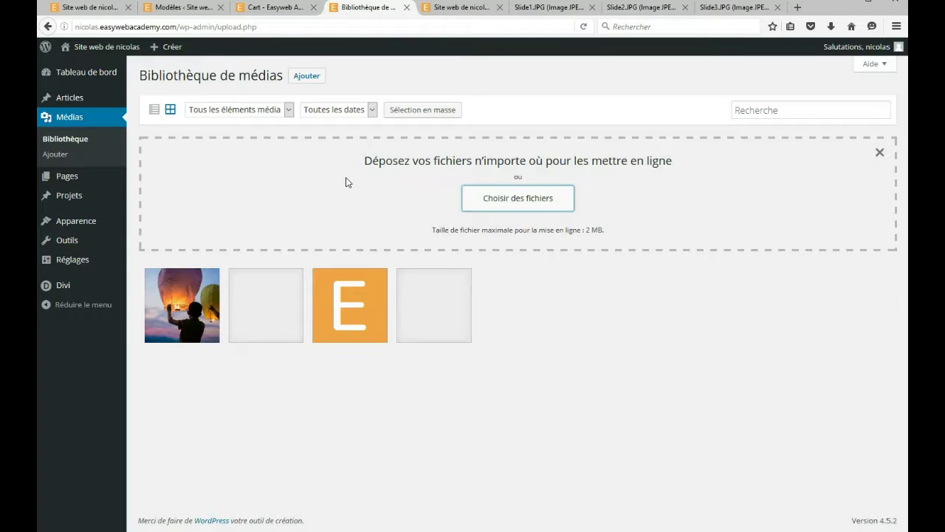
View the attachment details of the uploaded balloon image, close them, and deselect the image.
click(186, 311)
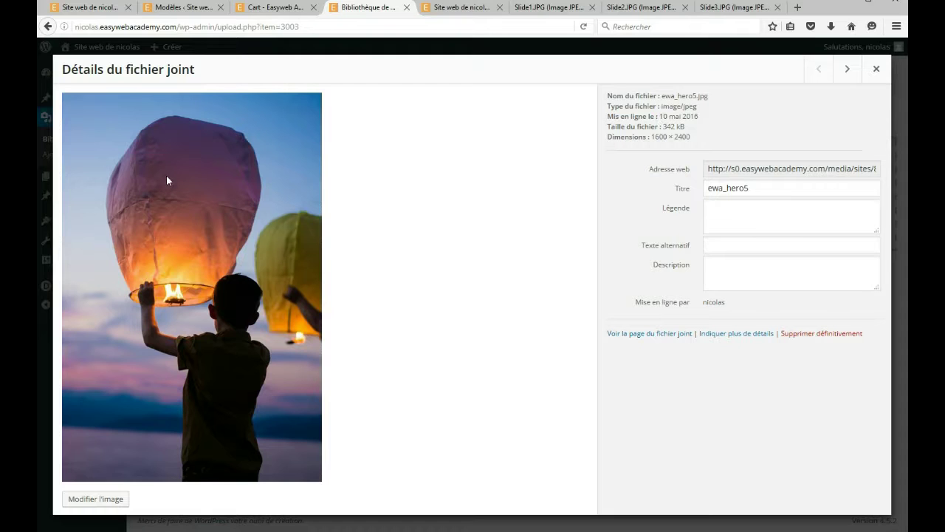
click(878, 69)
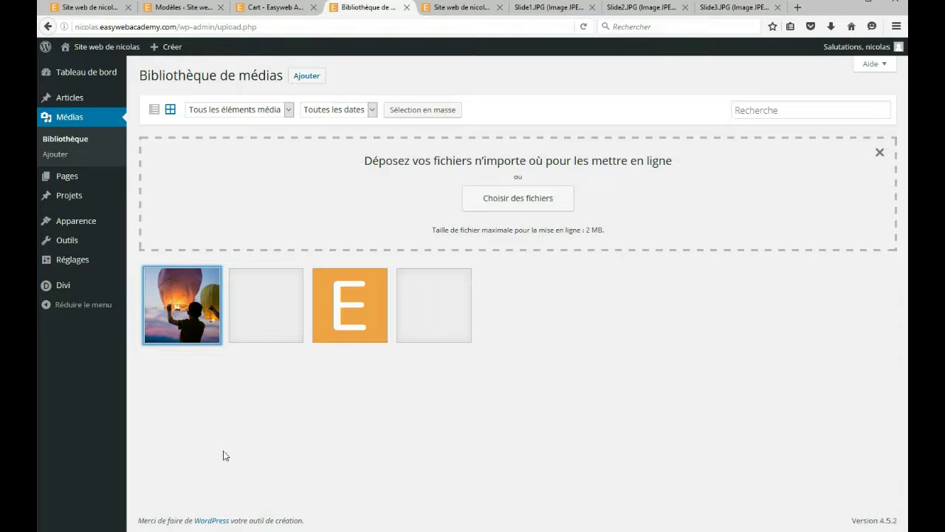
click(305, 472)
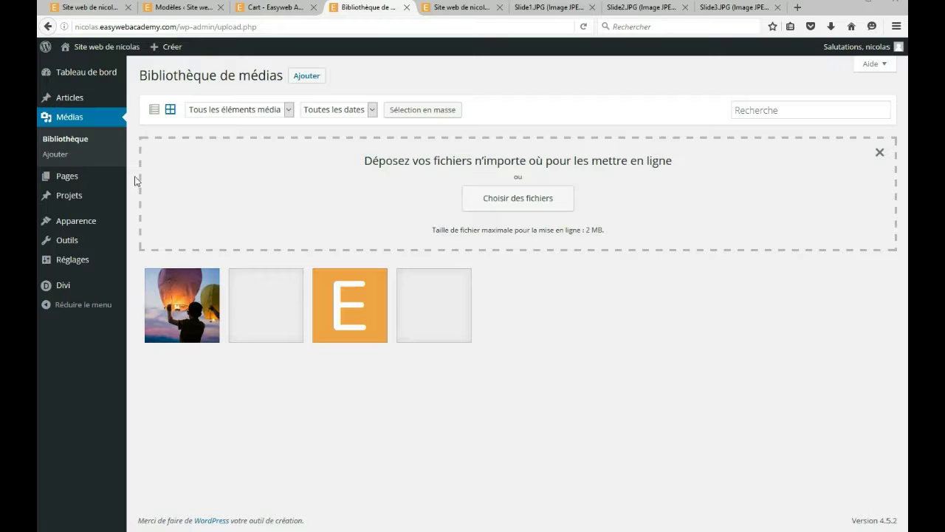
Open the list of all pages in the site administration.
mouse_move(55, 178)
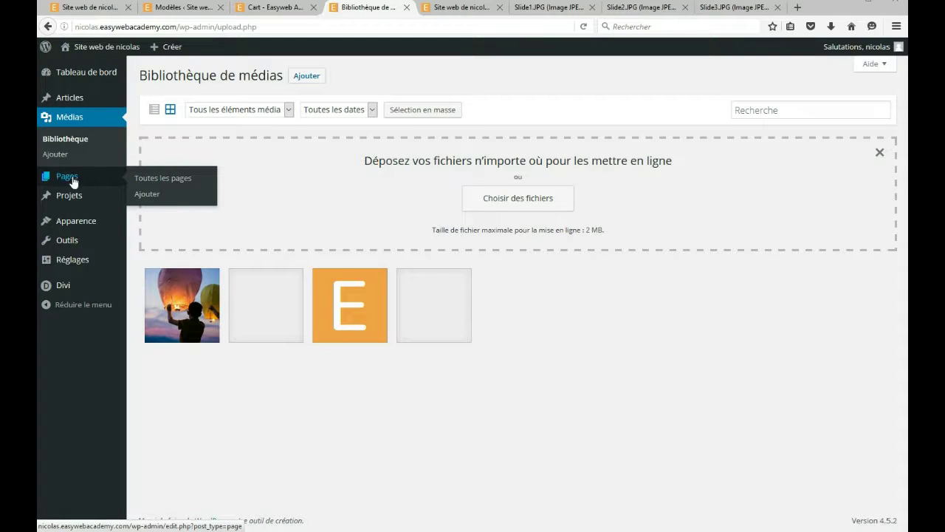
click(74, 182)
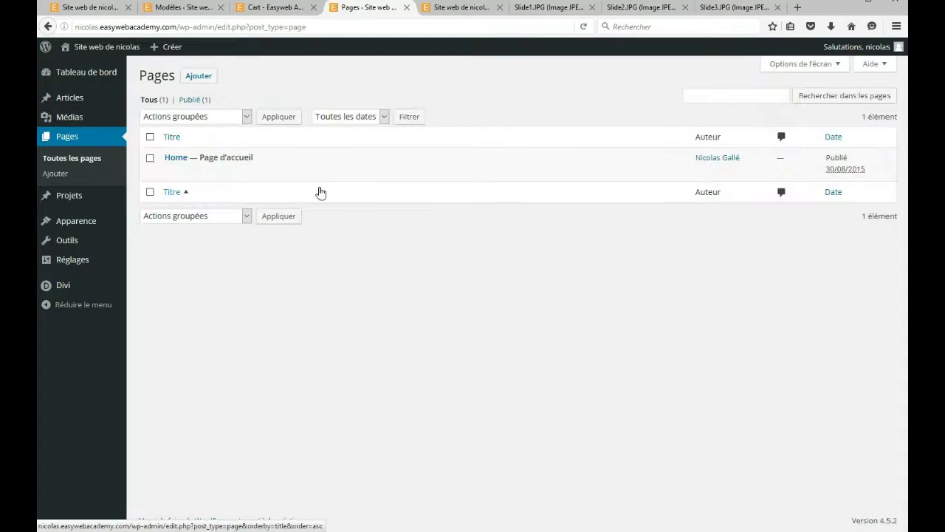
Check the public homepage, return to the page list, and open the Home page in the editor.
mouse_move(205, 179)
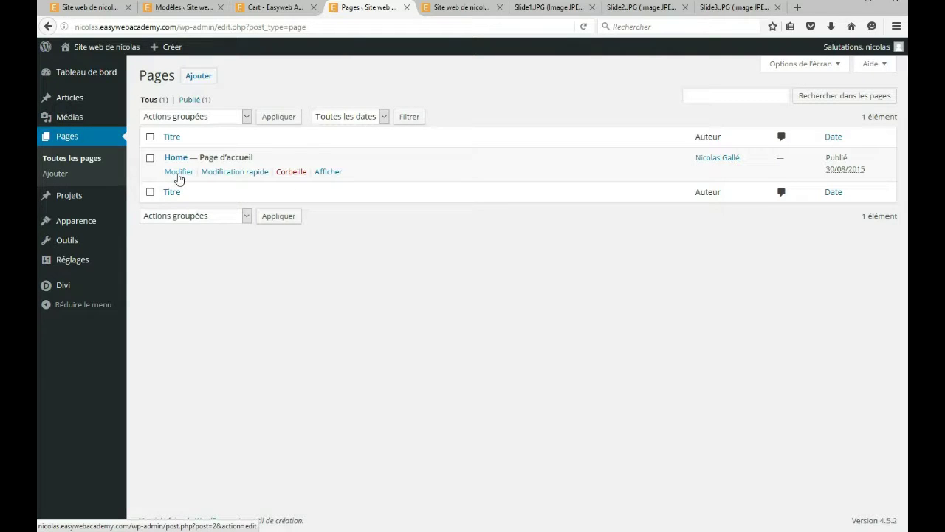
click(461, 9)
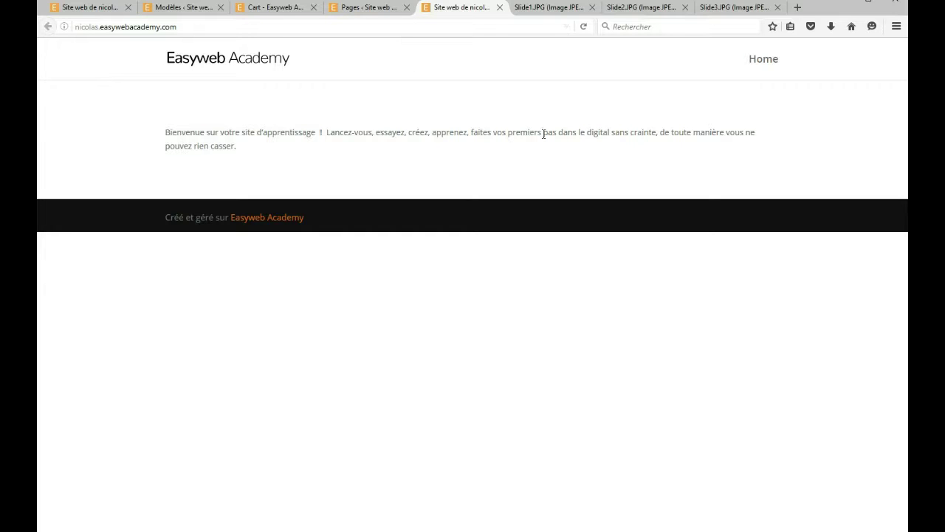
click(358, 8)
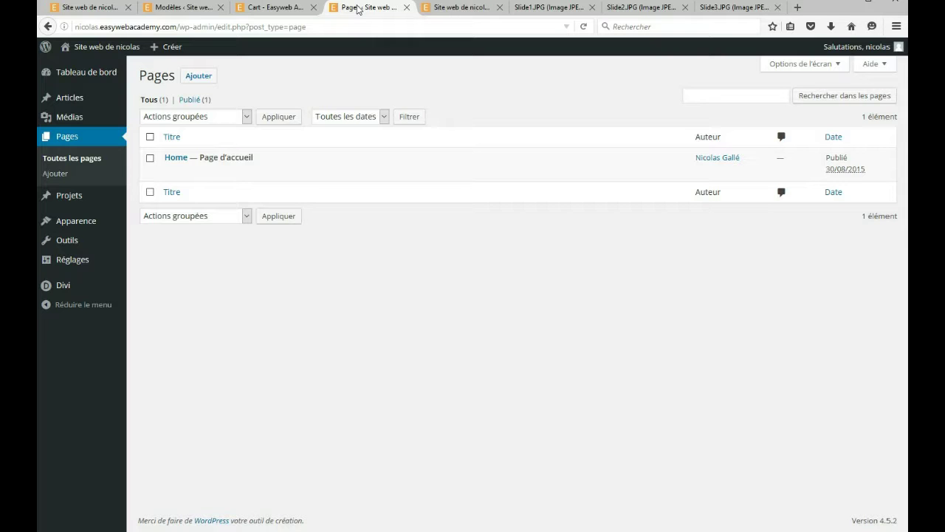
click(179, 171)
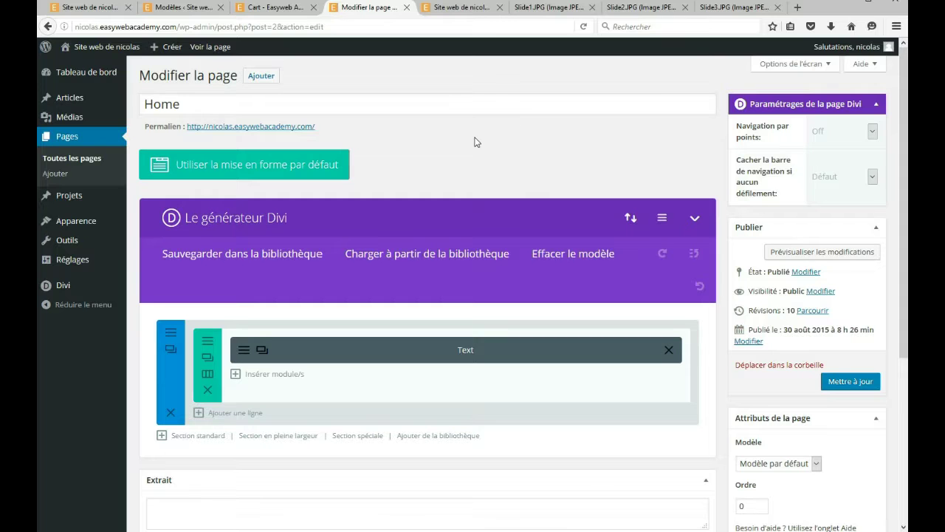
Examine the Home page's Divi builder layout and settings in the editor, and compare it with the public homepage.
scroll(422, 145, down, 2)
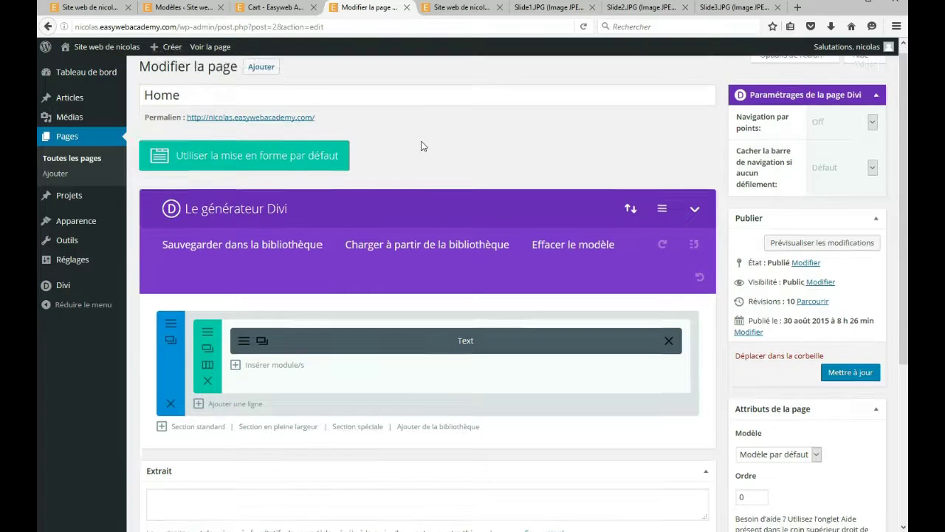
scroll(422, 147, up, 2)
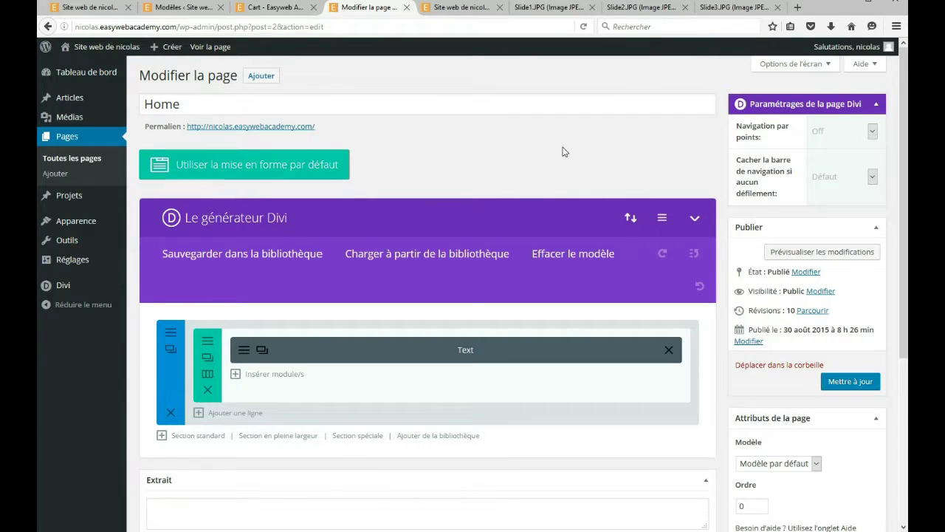
scroll(494, 148, down, 1)
scroll(492, 148, down, 4)
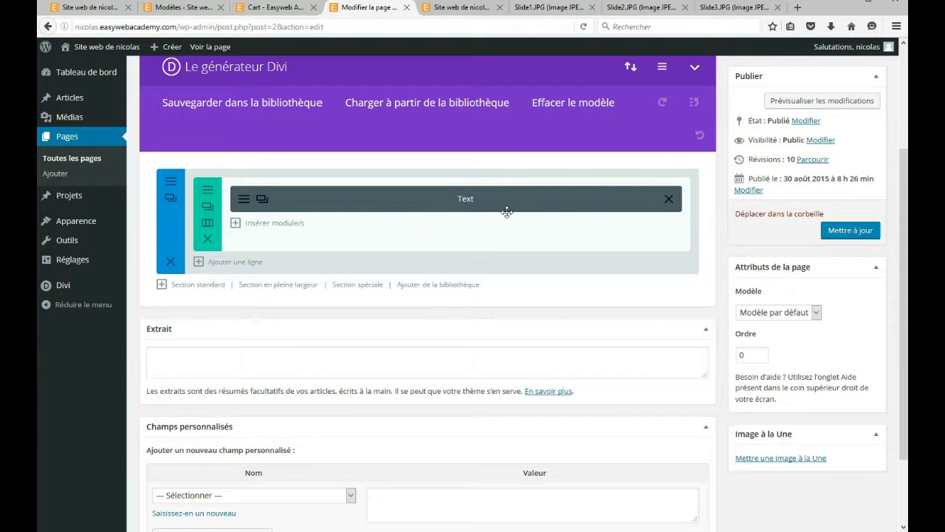
scroll(506, 211, down, 3)
scroll(506, 215, up, 7)
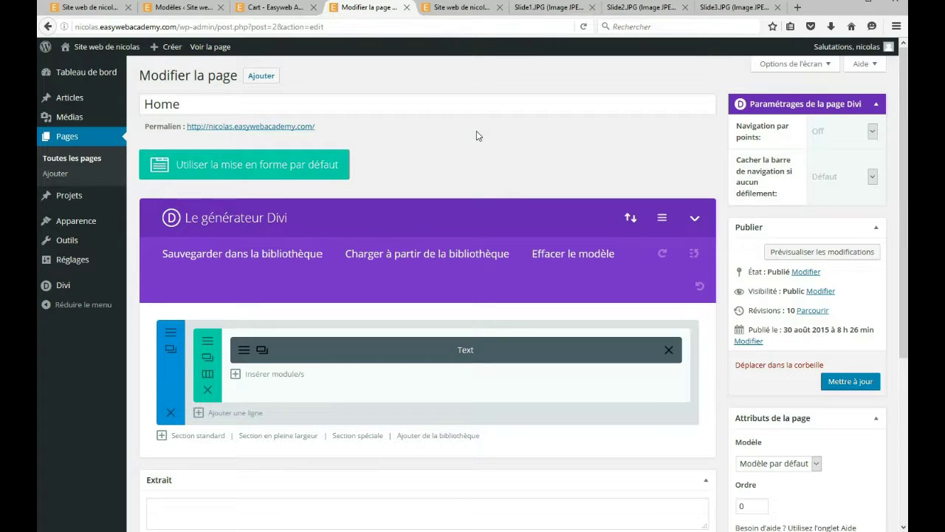
click(441, 10)
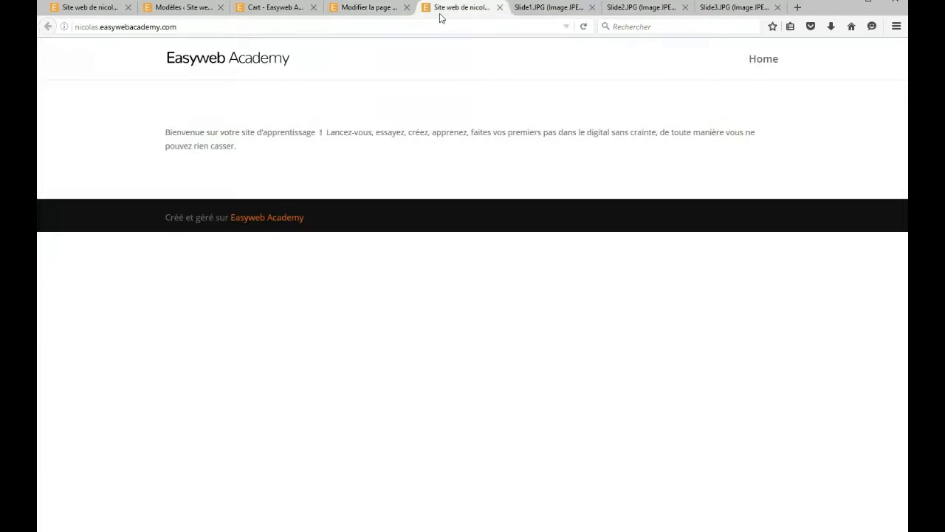
click(356, 13)
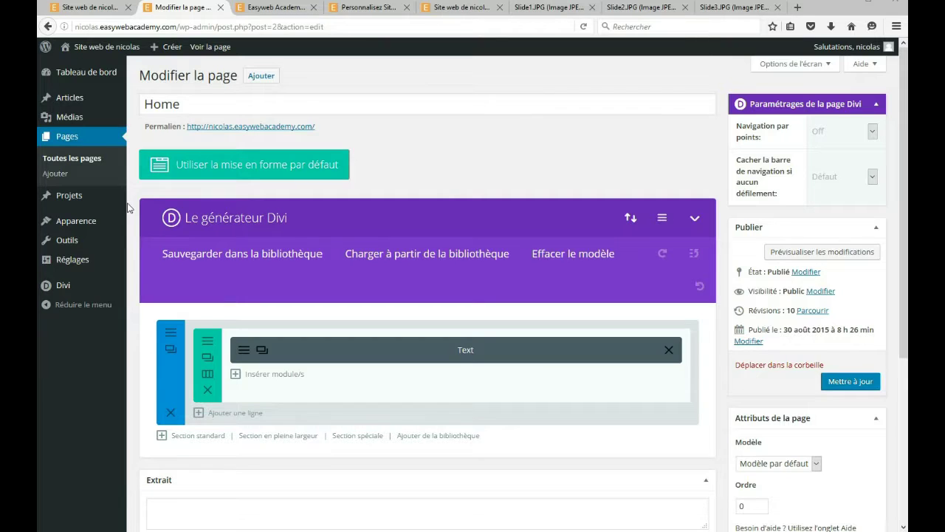
Look over the project submenu entries and open the theme customizer from the appearance options.
mouse_move(43, 201)
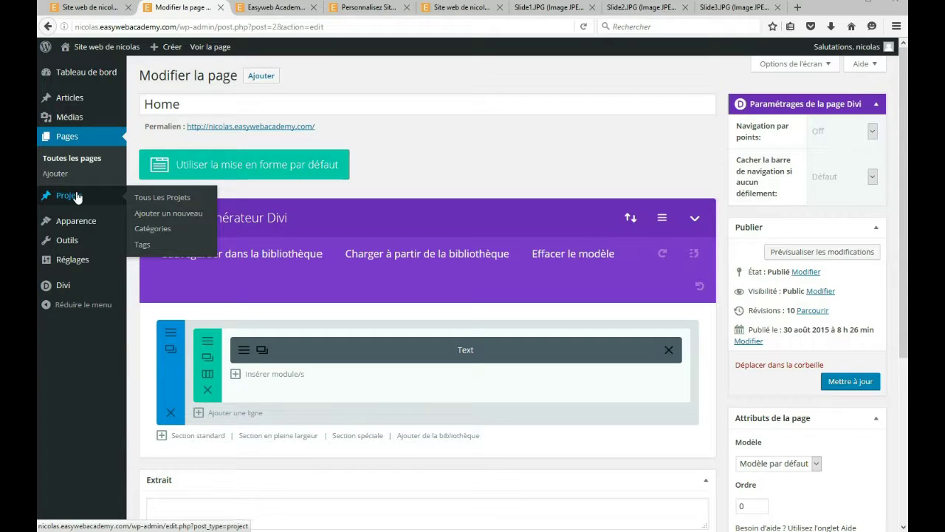
mouse_move(65, 224)
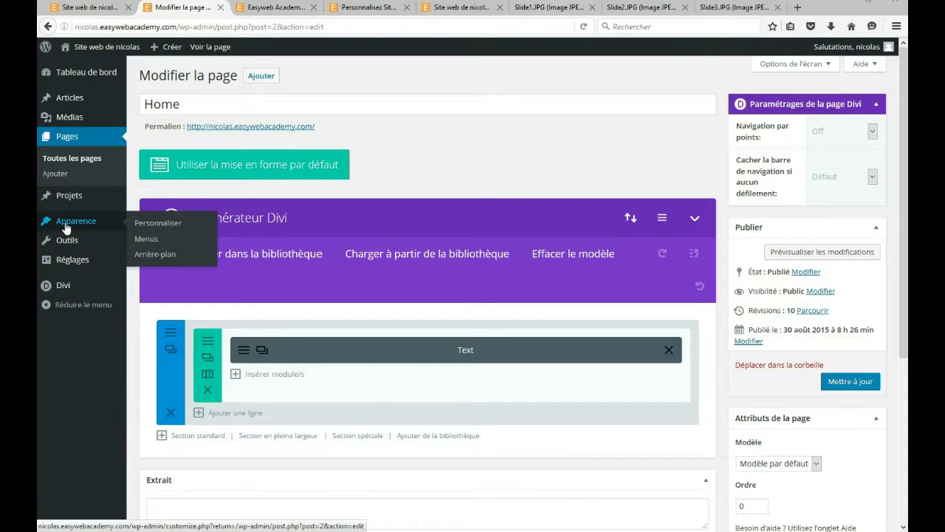
click(175, 224)
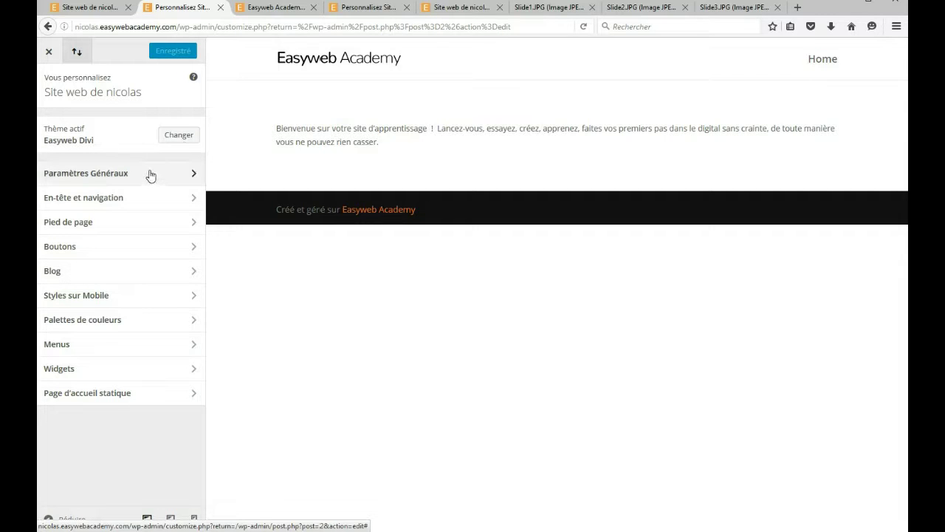
Try adjusting the body text size in the general typography settings, and return to the general settings.
click(193, 176)
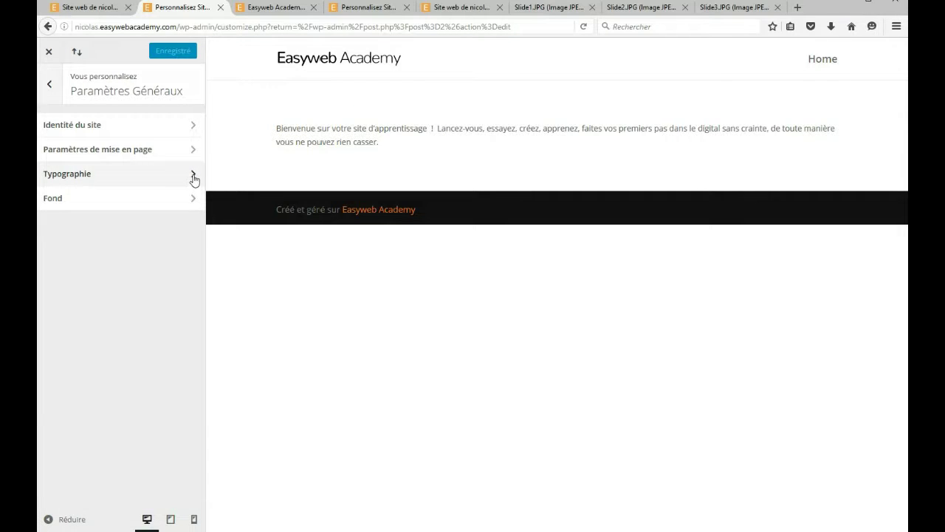
click(194, 177)
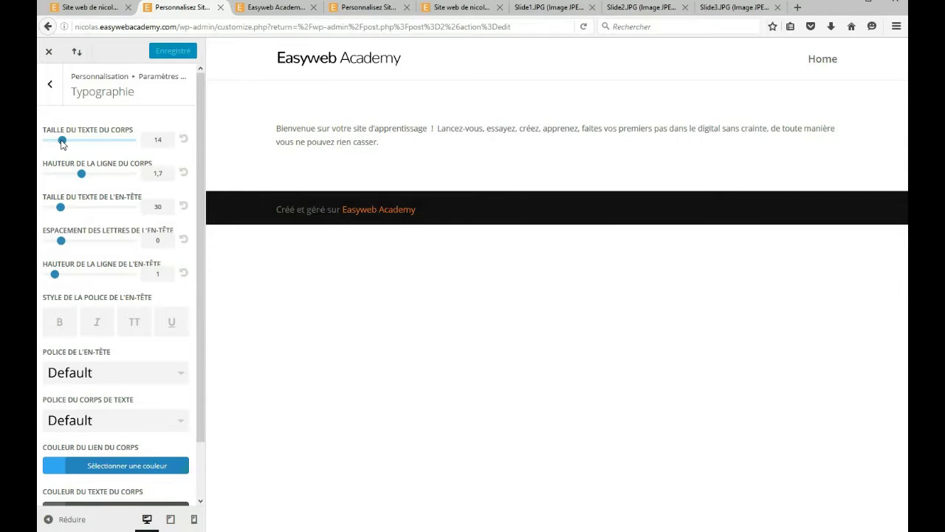
mouse_move(62, 144)
mouse_down()
mouse_move(114, 149)
mouse_move(64, 156)
mouse_up()
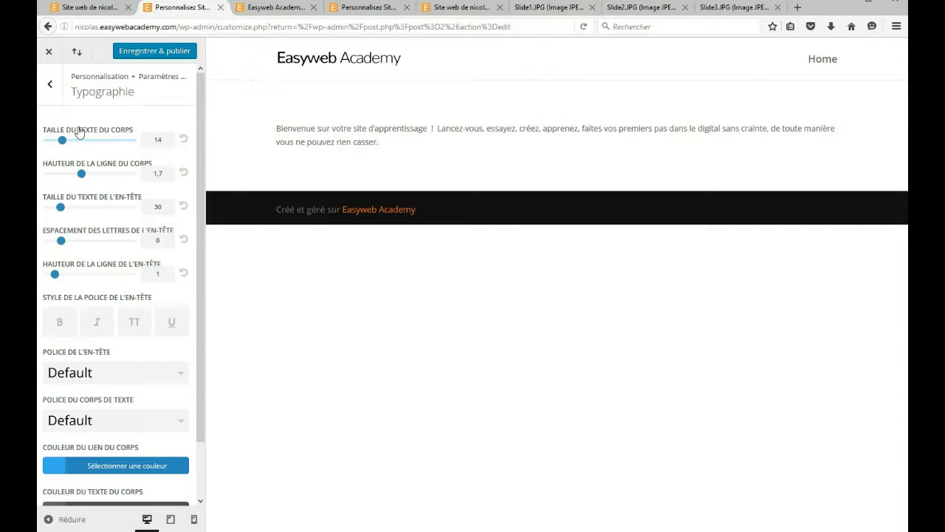
click(49, 86)
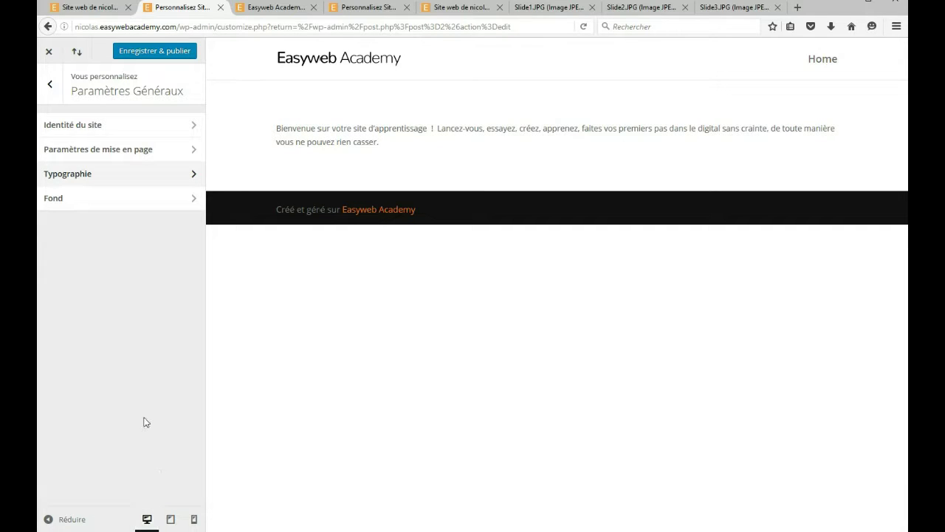
Preview the site at tablet and mobile sizes, opening and closing the navigation menu in each preview.
click(170, 520)
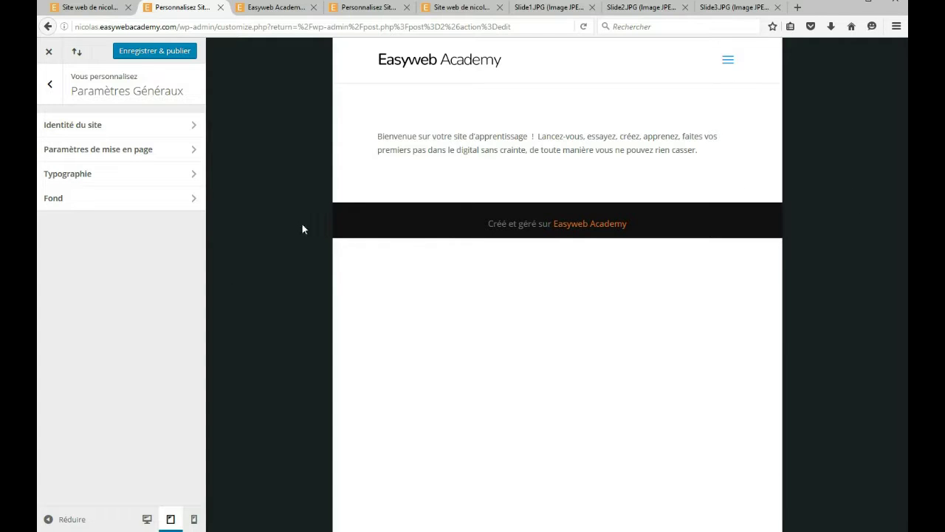
click(728, 63)
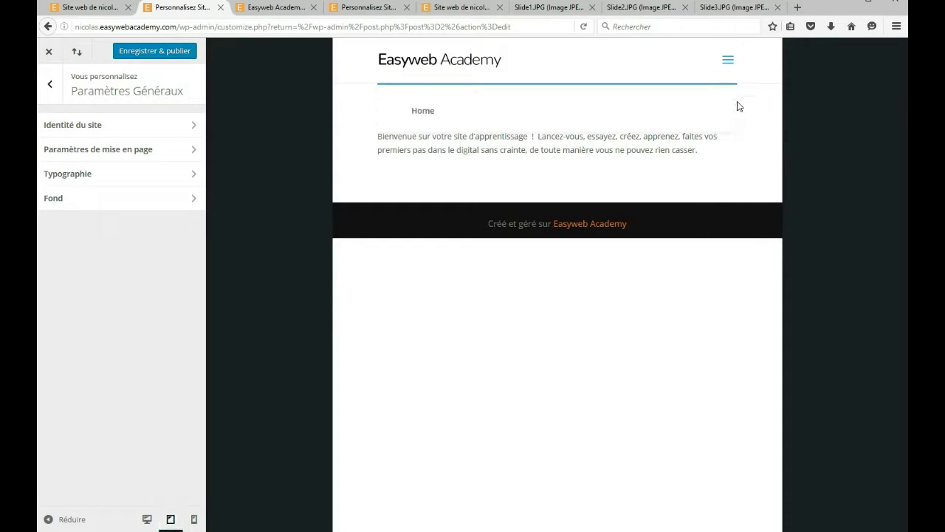
click(728, 62)
click(194, 521)
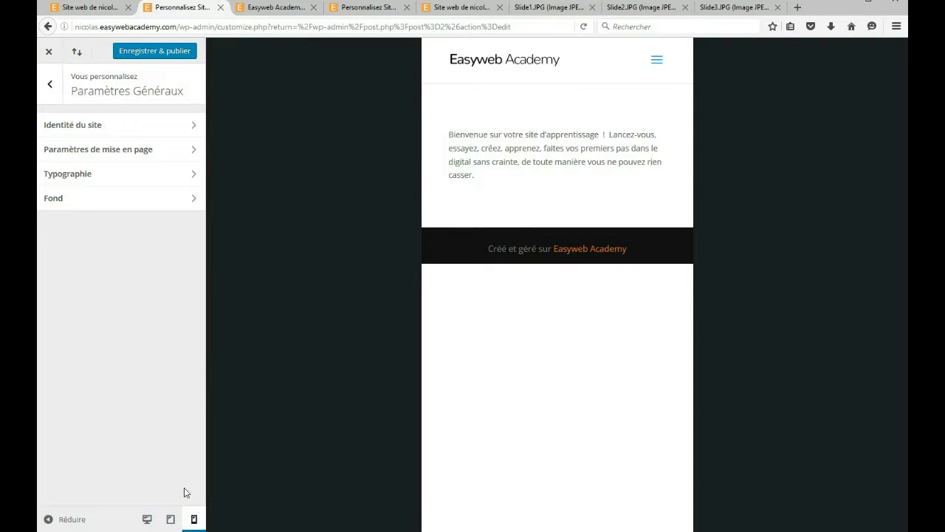
click(657, 62)
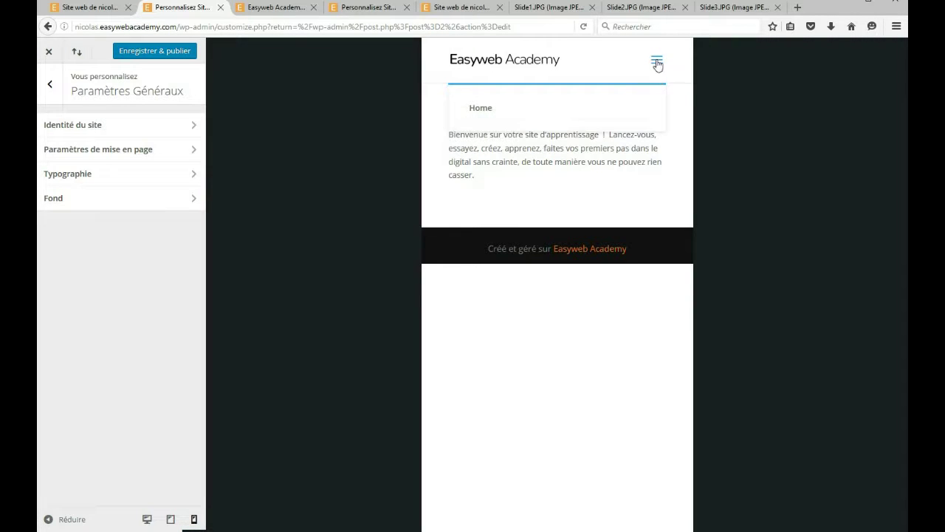
click(657, 62)
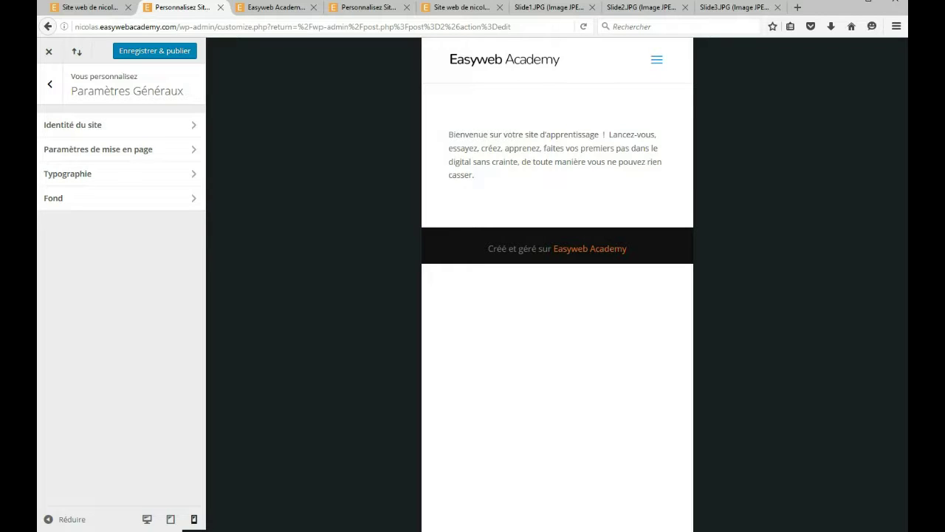
Switch to the Easyweb Academy homepage, close the developer tools, and go back to the hero section.
click(275, 9)
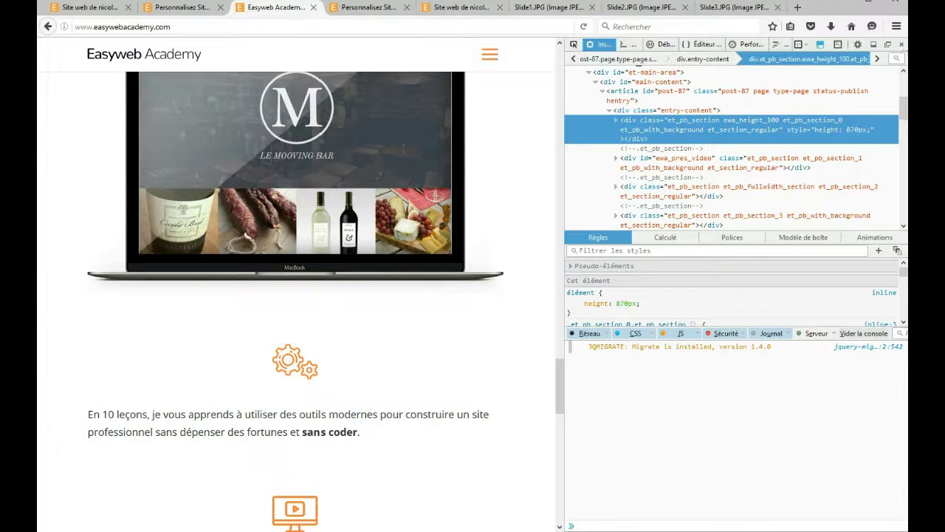
key(F12)
scroll(718, 133, up, 5)
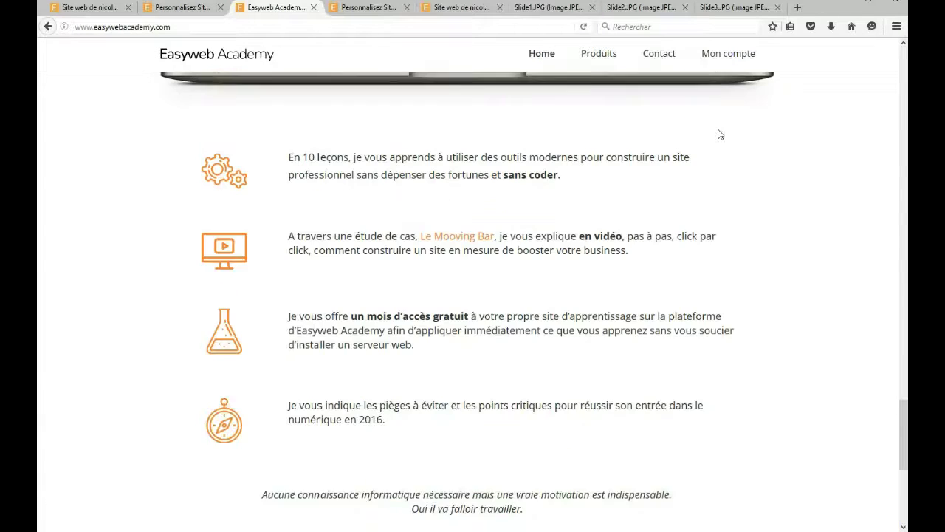
drag(904, 441, 901, 81)
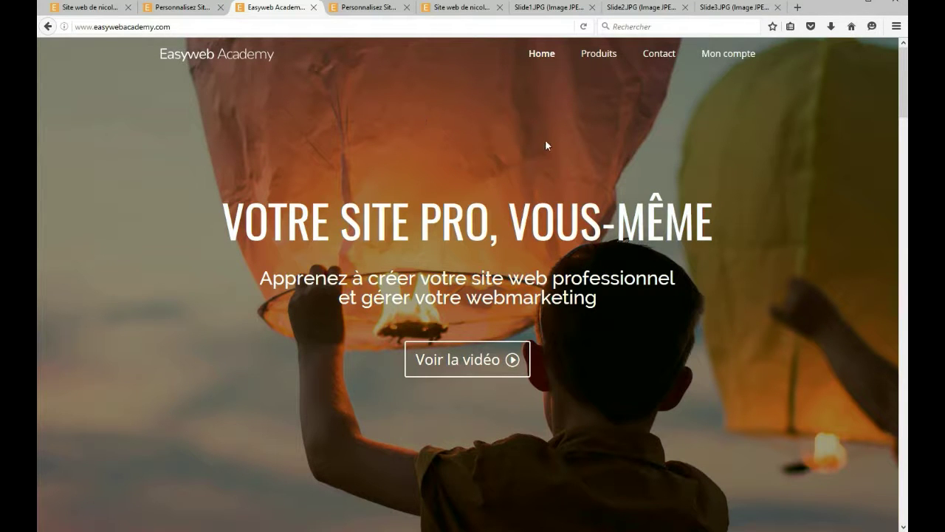
Inspect the hero section in the developer tools, and compare its layout and navigation at wider and narrower page widths.
right_click(761, 142)
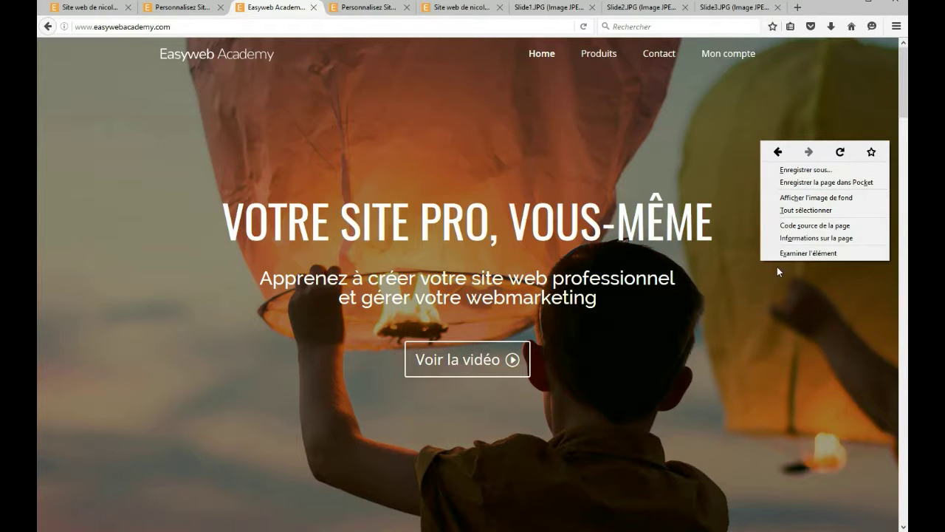
click(808, 253)
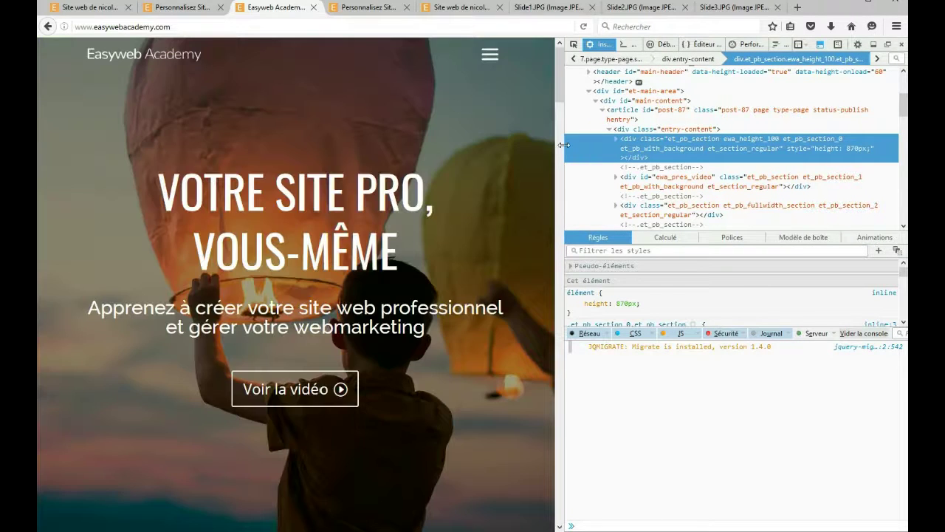
drag(563, 145, 653, 146)
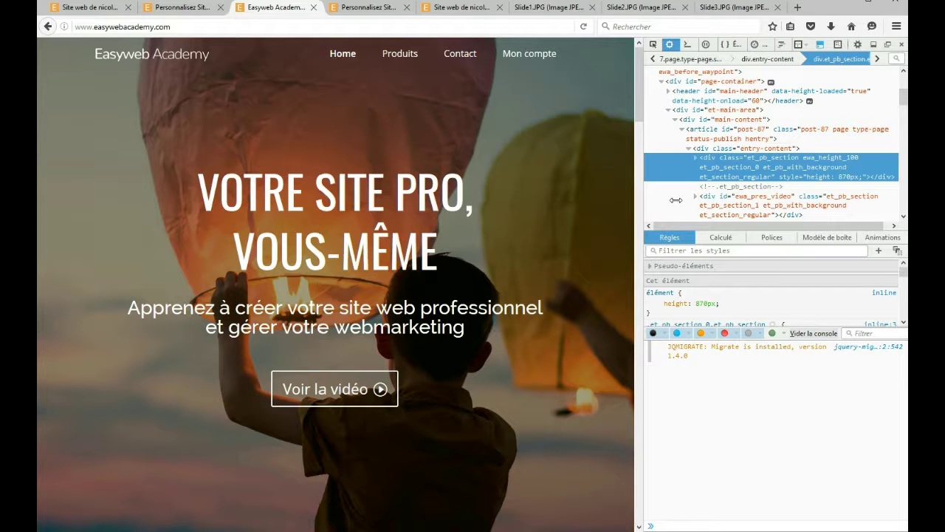
drag(676, 200, 554, 212)
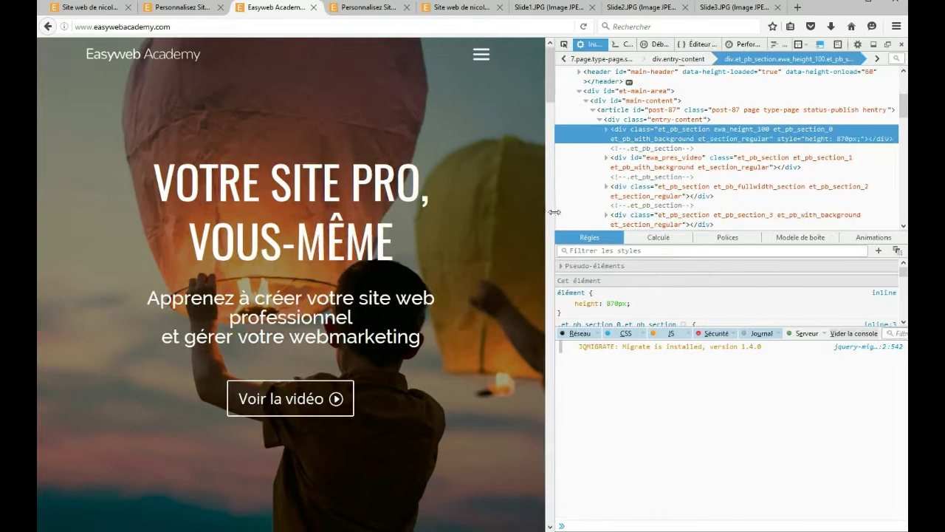
click(480, 59)
Compare the "Quoi ?" text and video layout at wider and narrower page widths.
drag(548, 79, 548, 146)
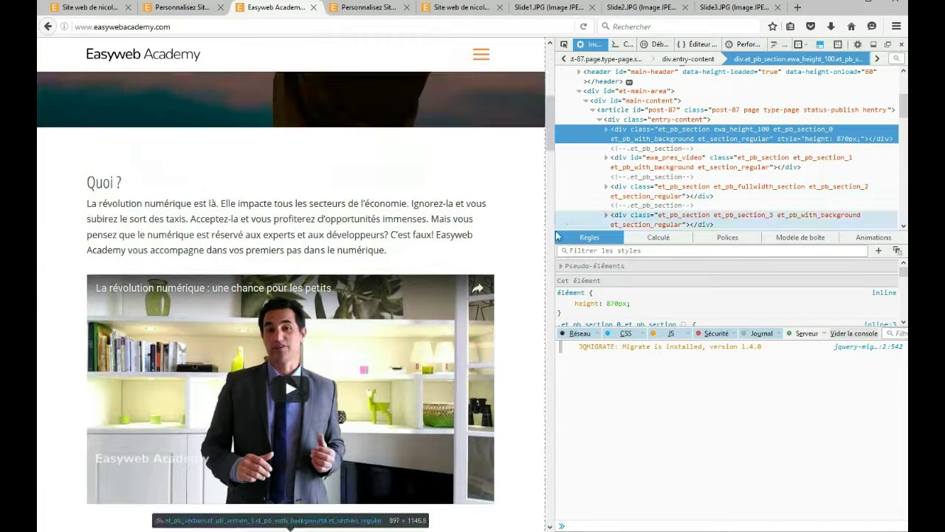
drag(568, 238, 644, 235)
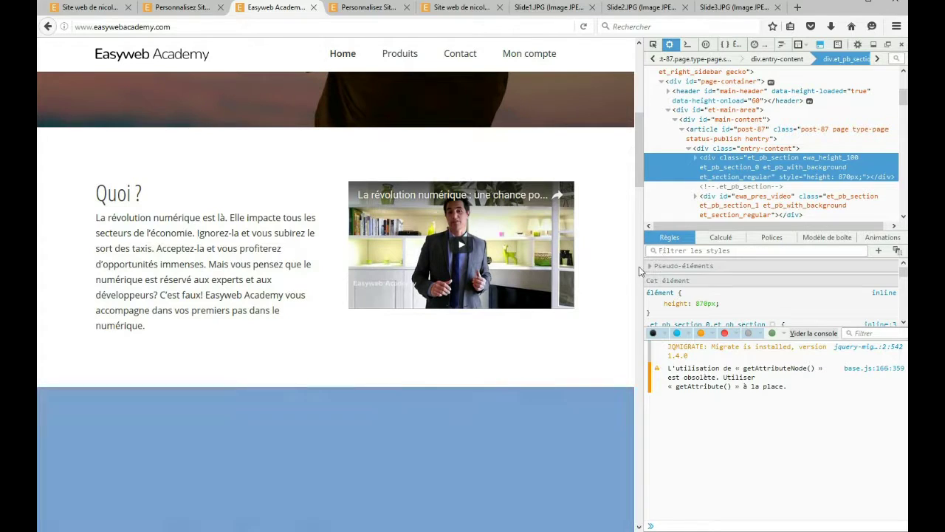
drag(642, 277, 579, 293)
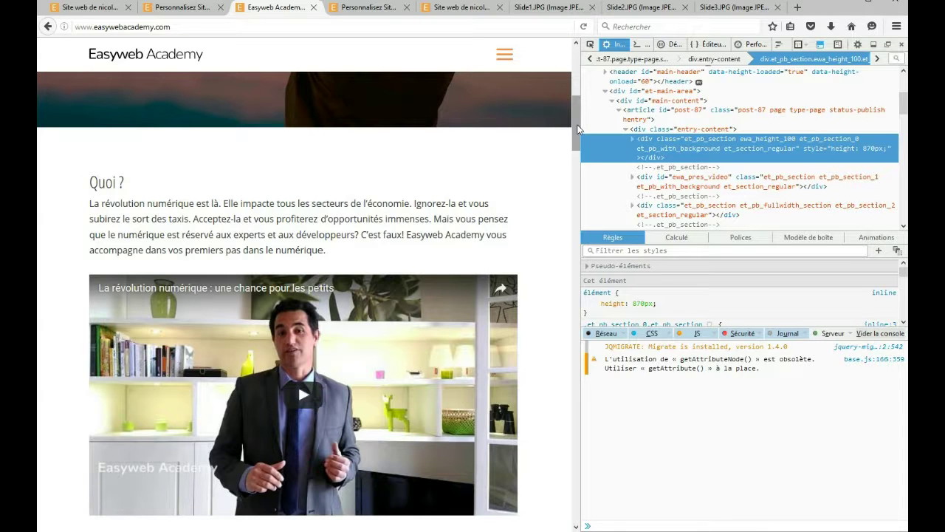
Widen the page area to compare how the "Comment?" section's icon blocks rearrange into columns.
scroll(581, 140, down, 1)
drag(582, 140, 581, 236)
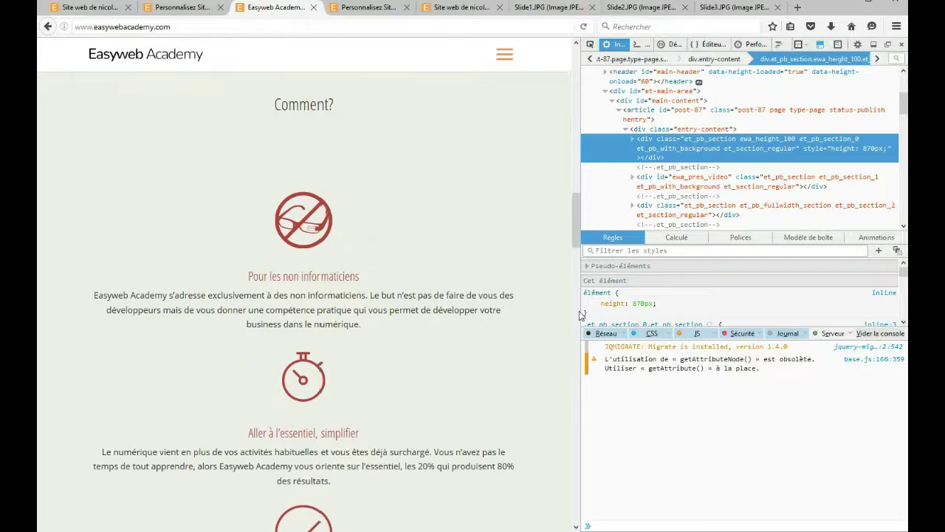
drag(581, 315, 643, 314)
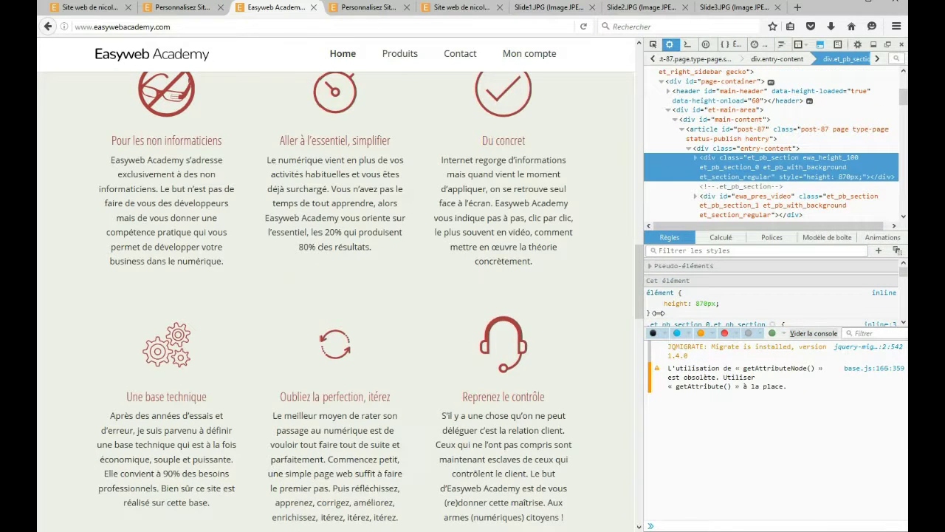
scroll(597, 244, up, 3)
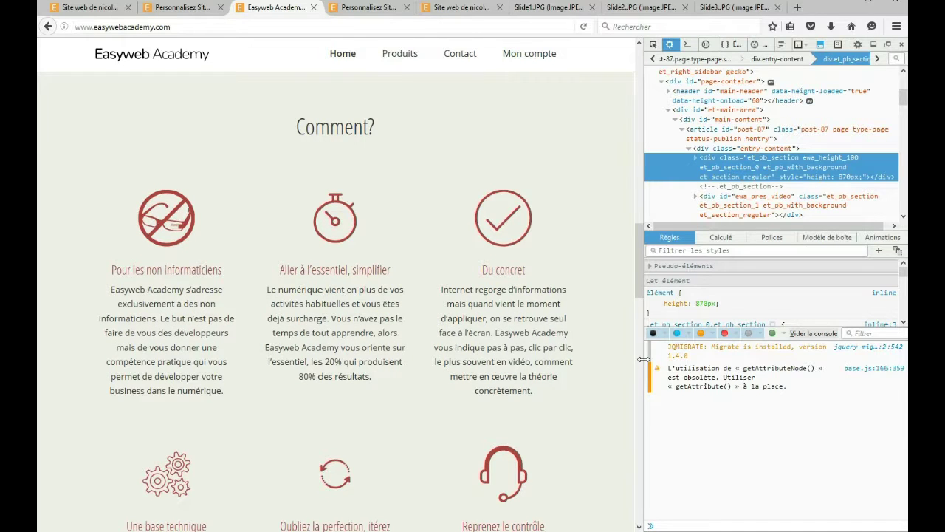
Narrow the page area, examine how the "Comment?" blocks and the sections below stack in one column, and return to the hero section.
drag(645, 360, 570, 362)
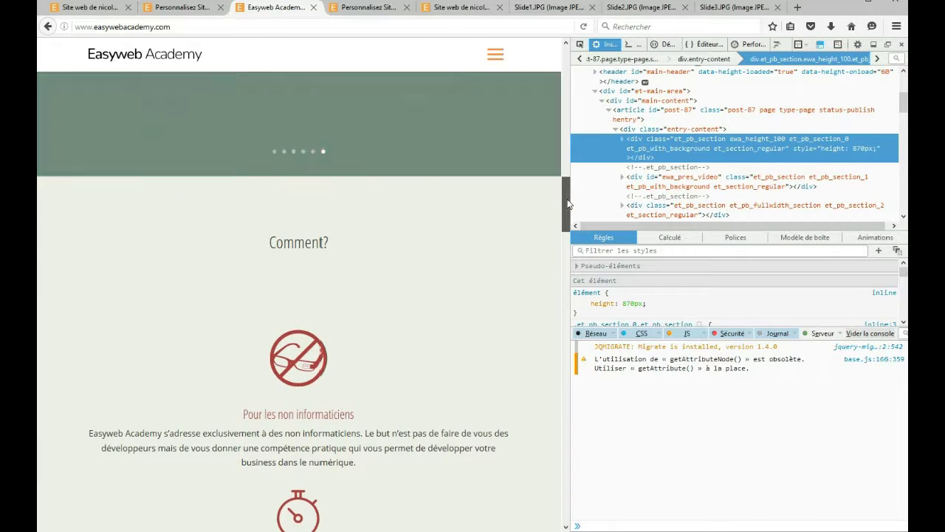
scroll(568, 219, down, 3)
scroll(569, 219, down, 3)
scroll(569, 222, up, 3)
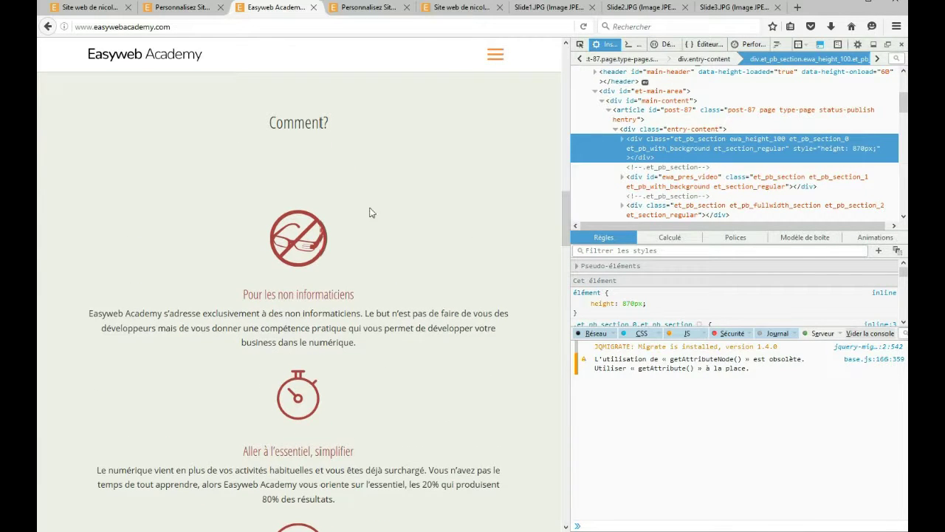
drag(567, 211, 561, 379)
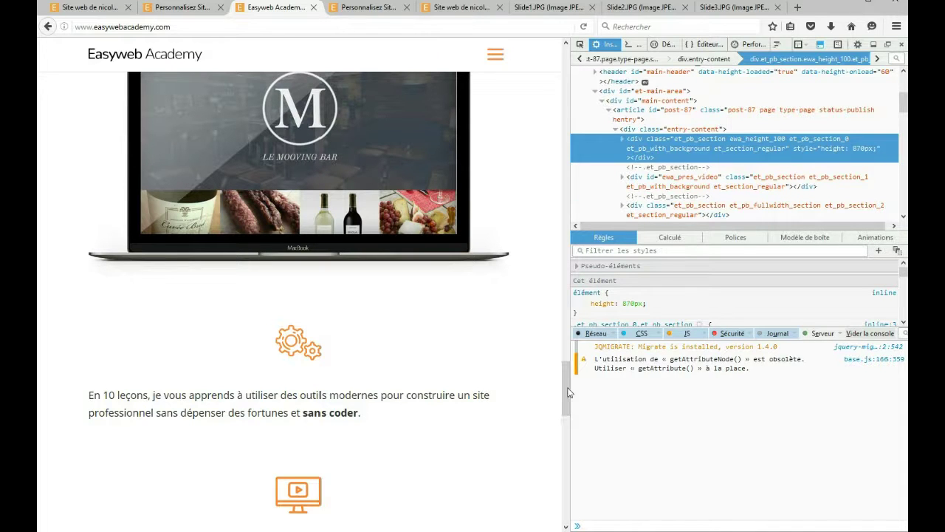
drag(569, 388, 574, 312)
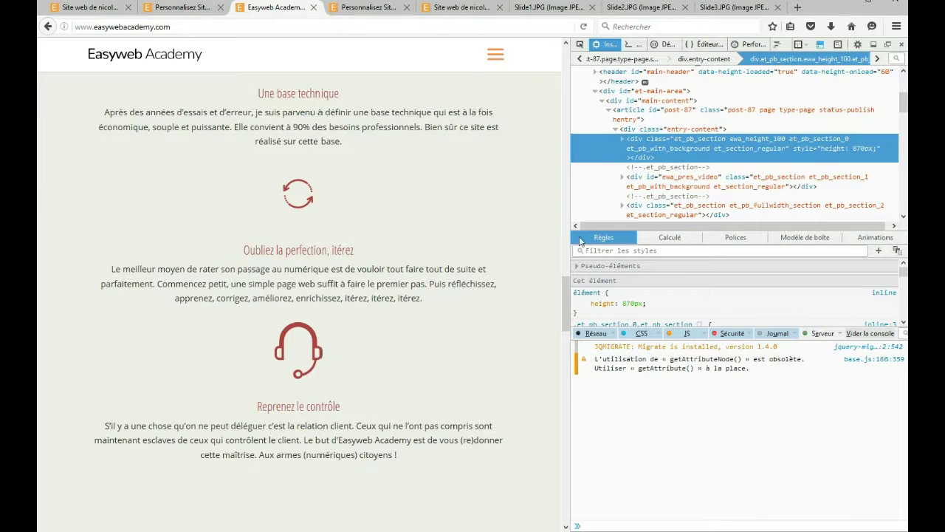
drag(569, 314, 569, 69)
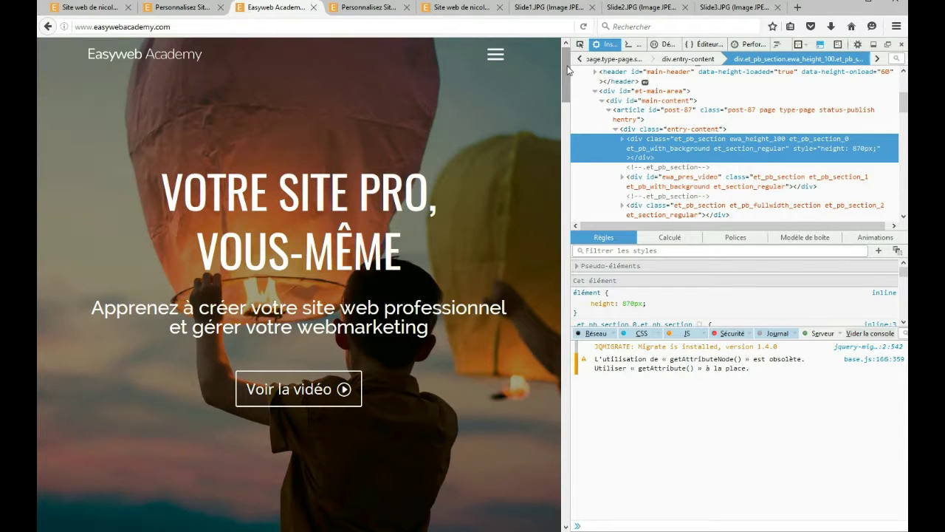
Leave the theme customizer without saving its changes and open the WordPress menu management page.
click(362, 10)
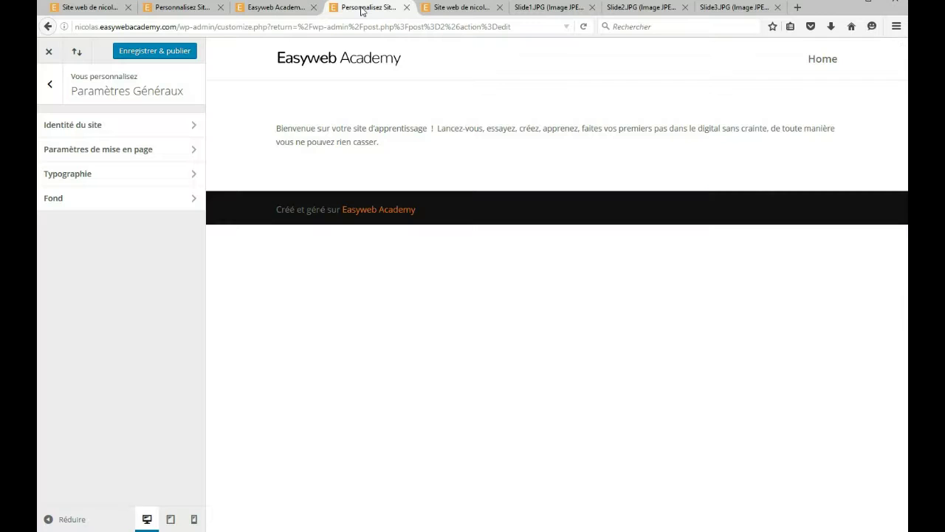
click(50, 54)
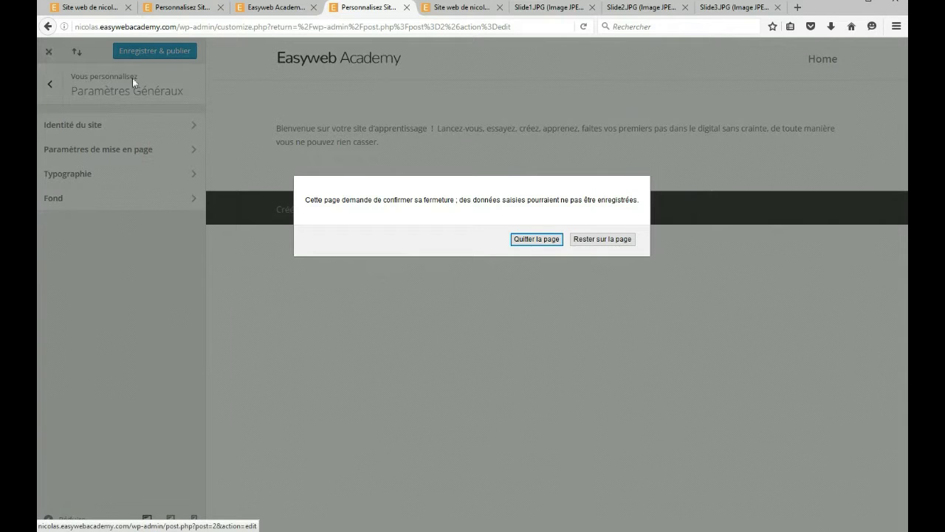
click(555, 242)
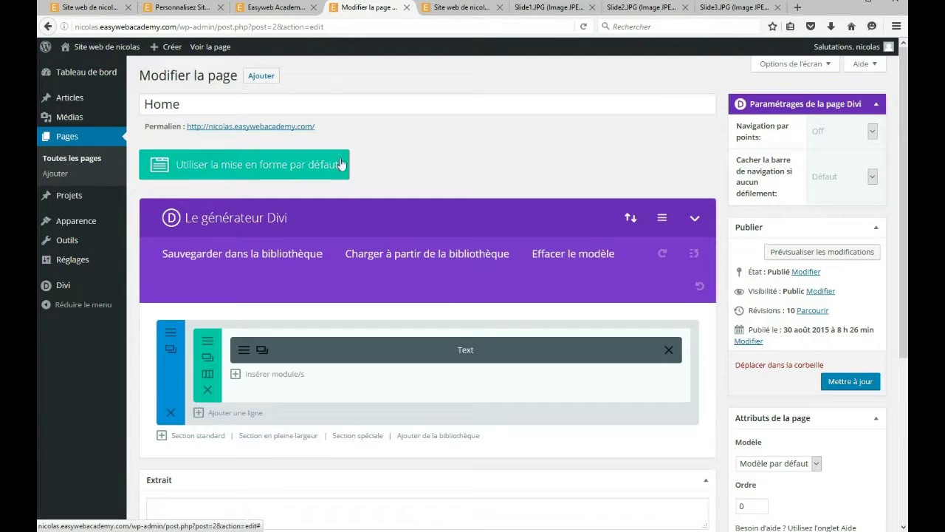
mouse_move(102, 194)
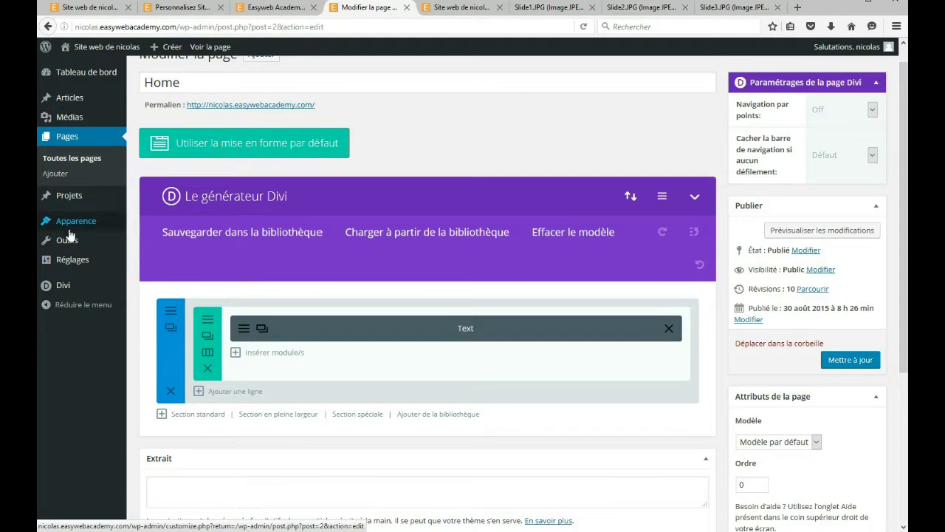
mouse_move(61, 226)
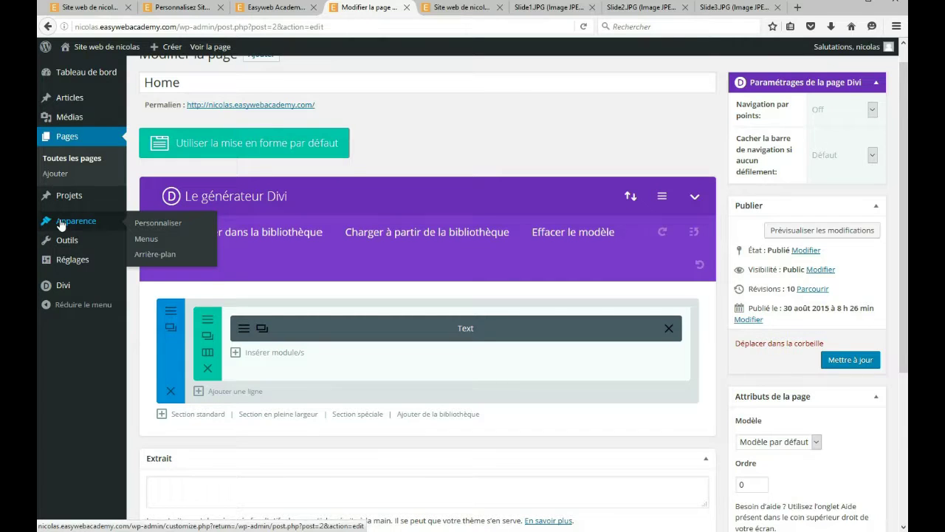
click(147, 238)
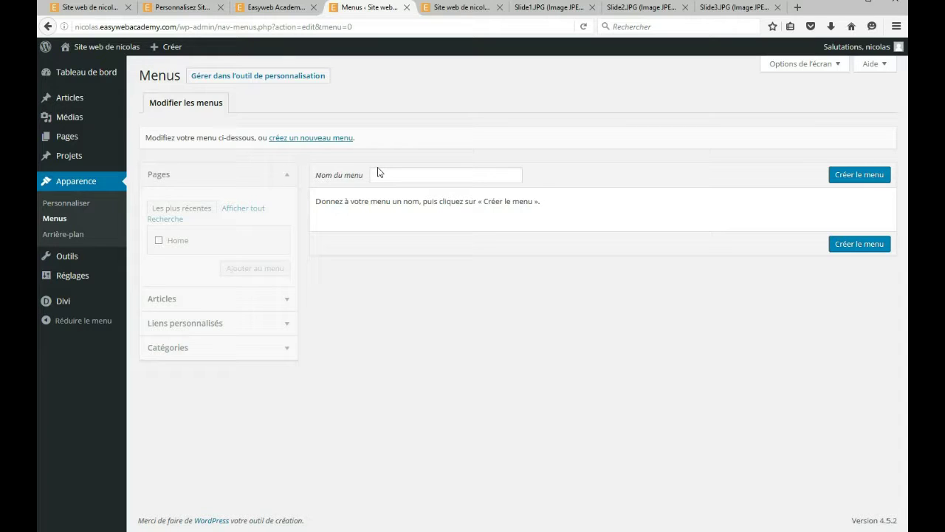
Compare the Easyweb Academy homepage's navigation menu at a wider page width with the WordPress menu management page.
click(285, 9)
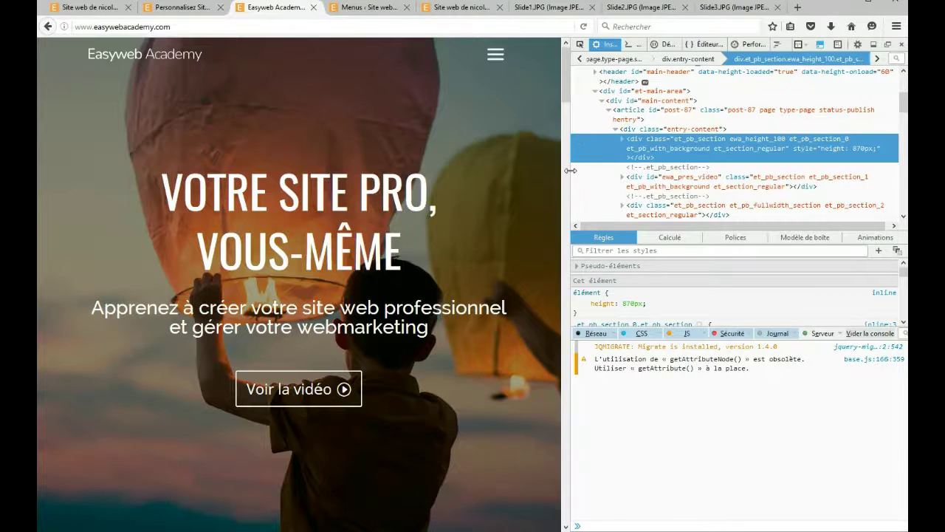
drag(637, 170, 640, 170)
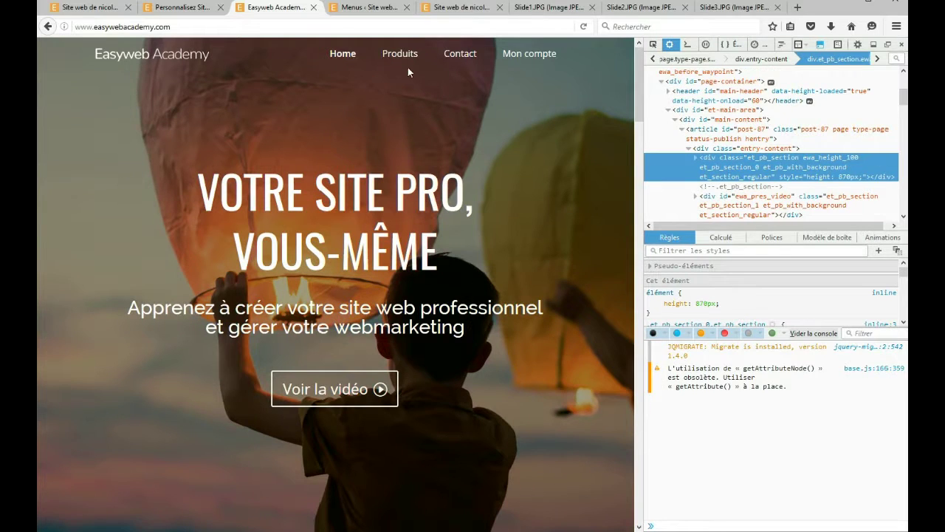
click(362, 8)
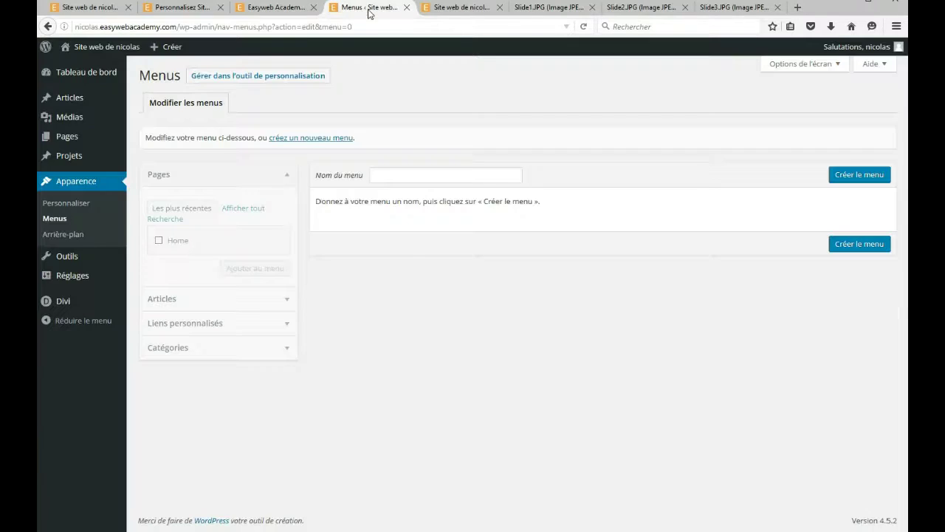
click(286, 9)
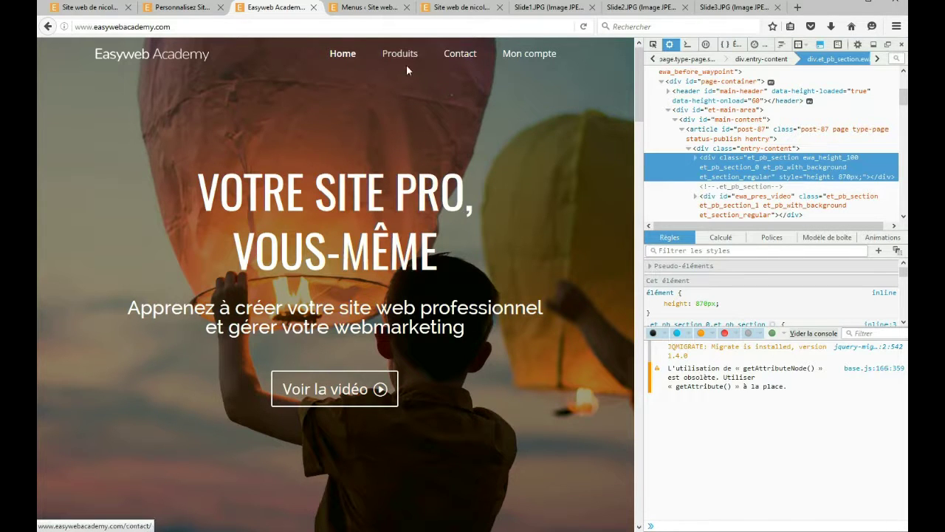
Return to the WordPress admin, view the background settings in the customizer, and close the customizer.
click(367, 9)
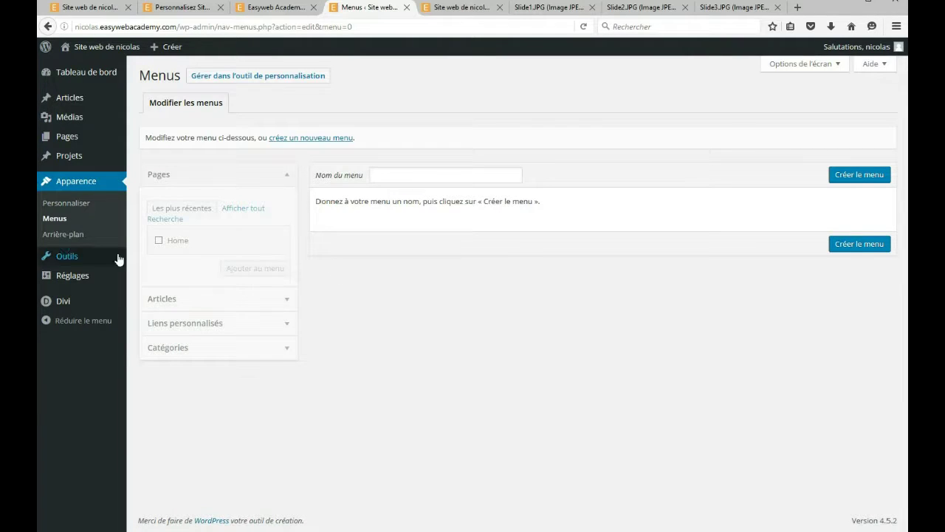
click(74, 237)
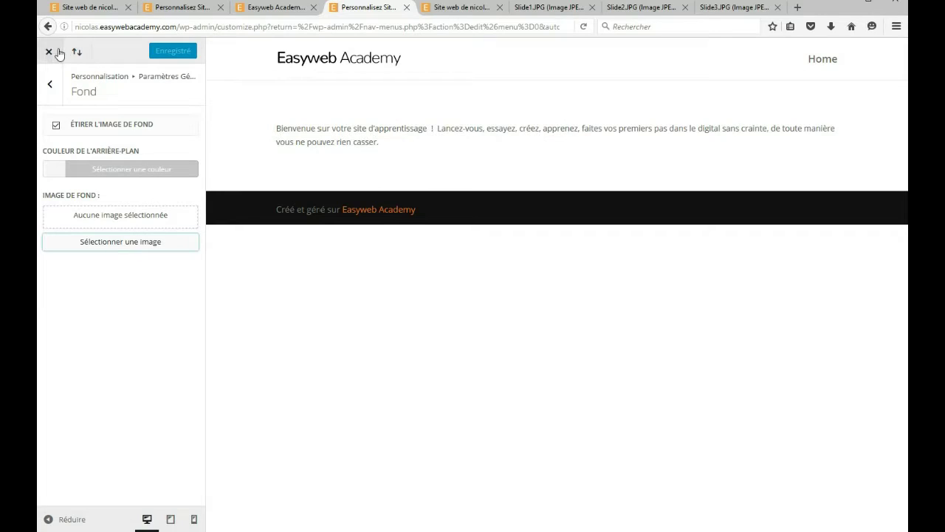
click(48, 53)
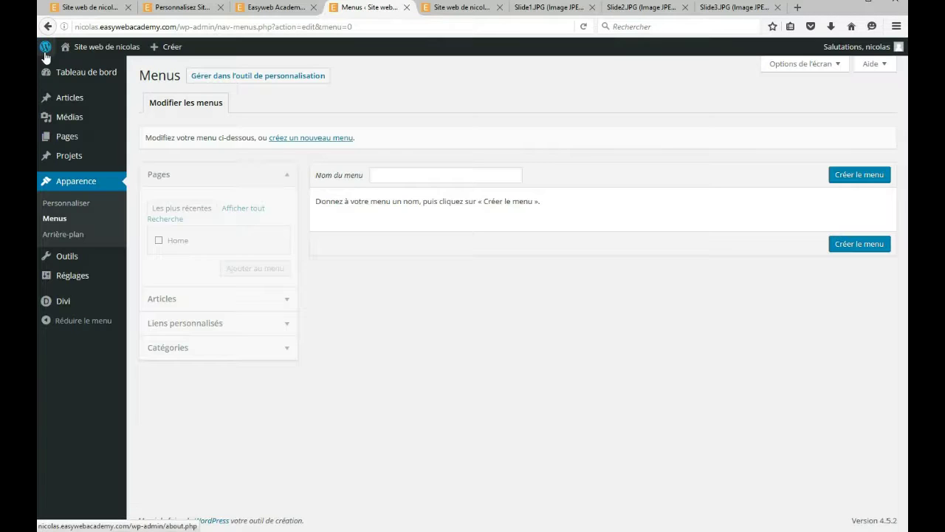
View the available tools page, the import page and the export page of the WordPress tools.
mouse_move(76, 271)
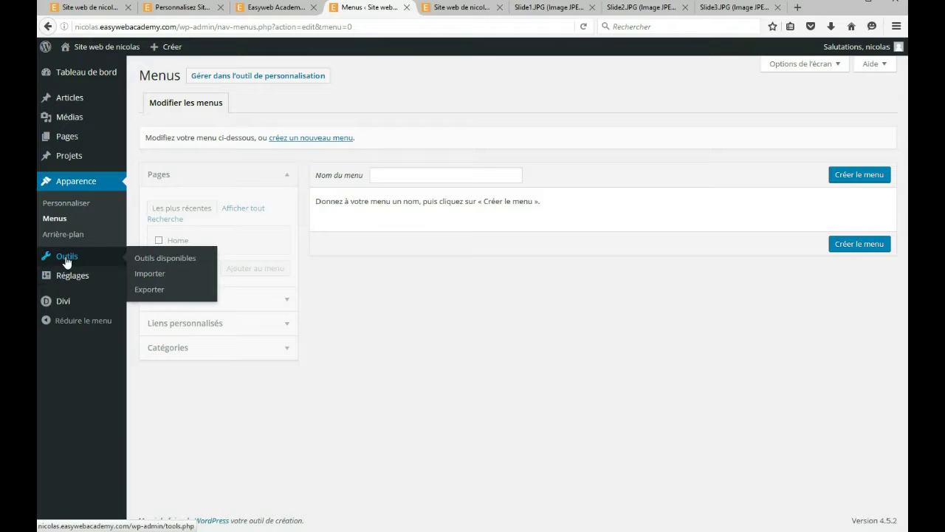
click(158, 260)
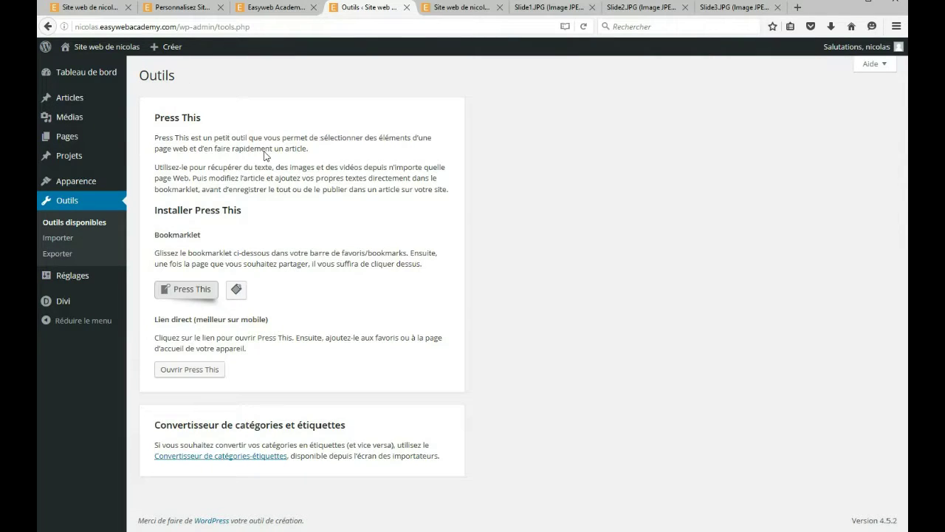
click(59, 238)
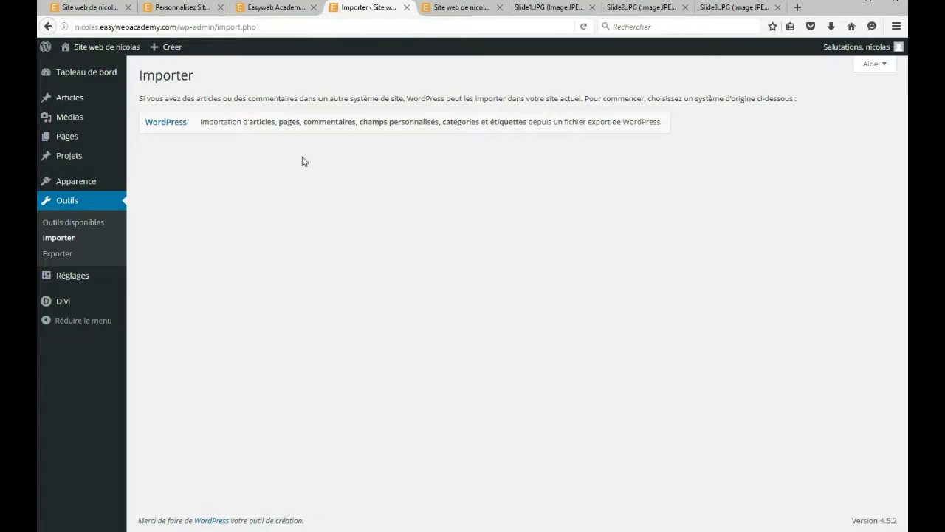
click(54, 254)
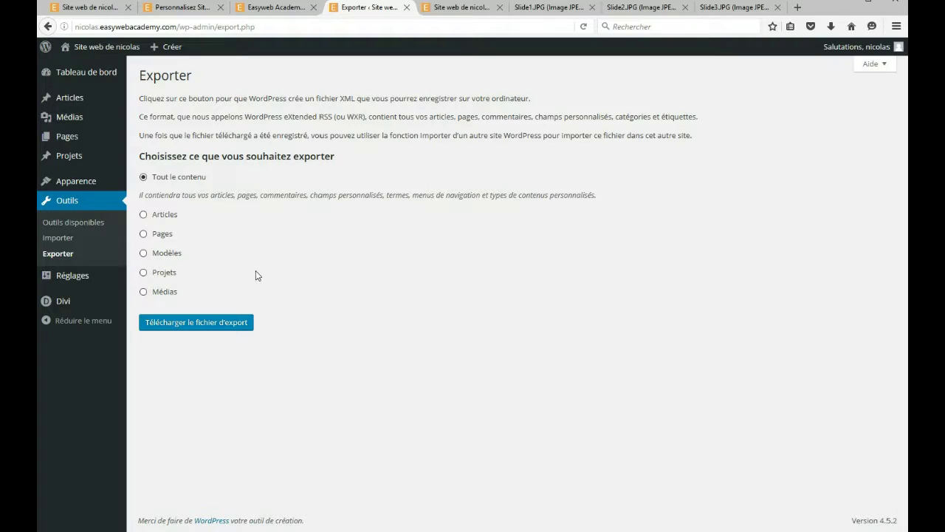
Open the general settings and review the site title, email, time zone, date and time formats, and site language.
mouse_move(76, 276)
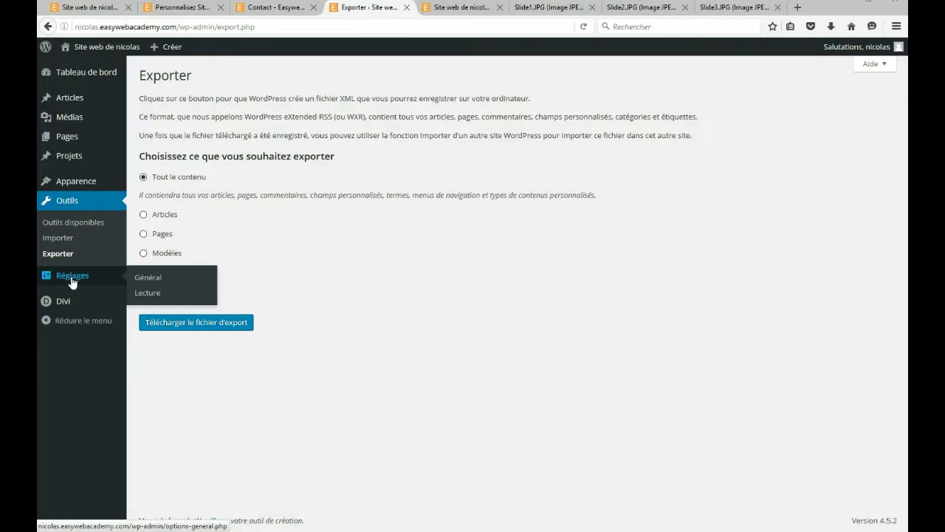
click(180, 283)
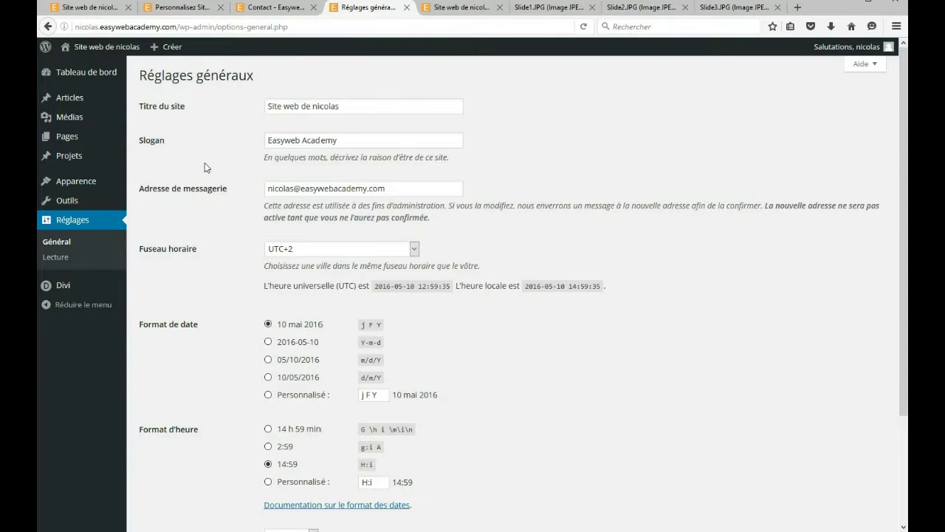
scroll(204, 163, down, 2)
scroll(205, 163, up, 2)
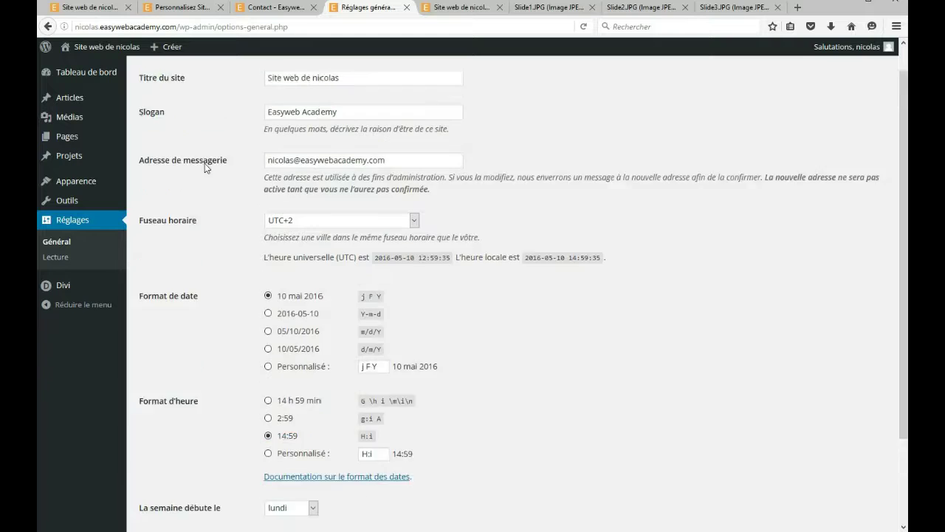
scroll(204, 163, down, 3)
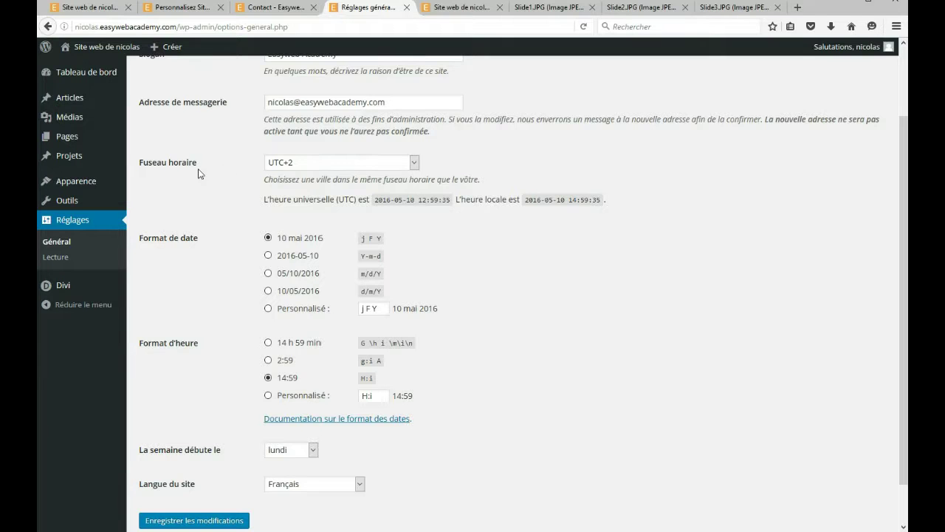
scroll(201, 173, down, 1)
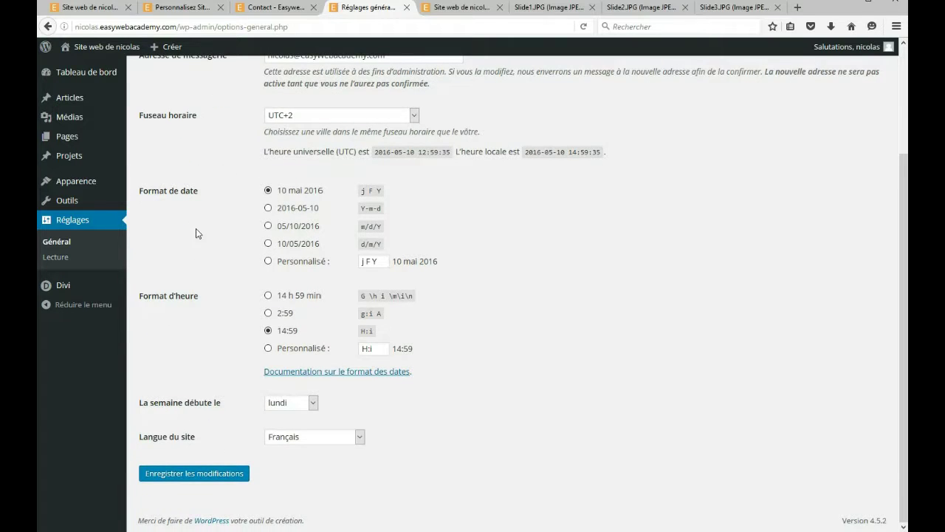
Set the site language to English (United States) and save the general settings.
click(361, 437)
click(308, 453)
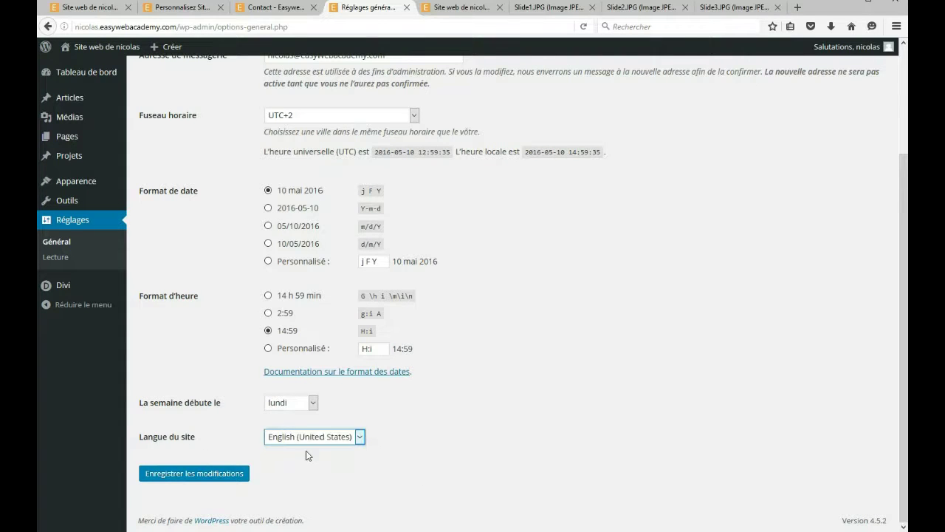
click(205, 475)
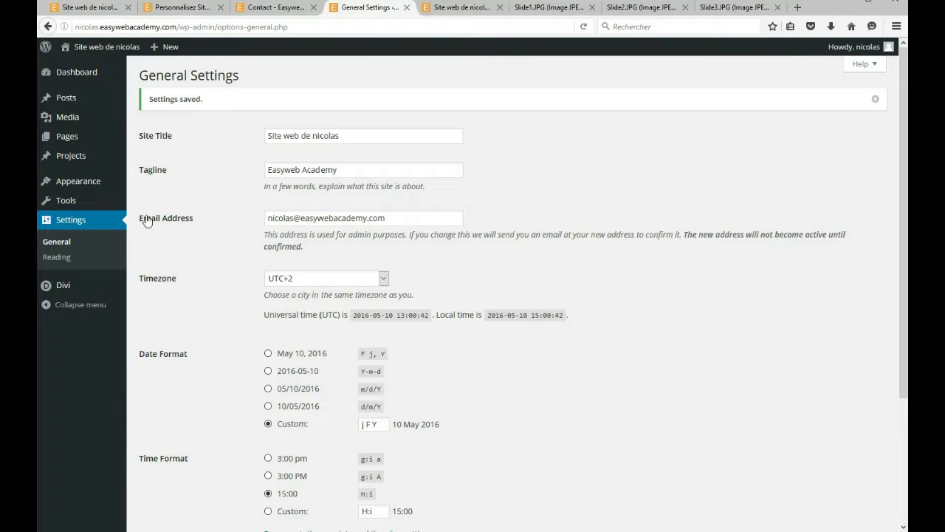
Set the site language to Français, save the general settings, and look over the reloaded page.
scroll(194, 177, down, 3)
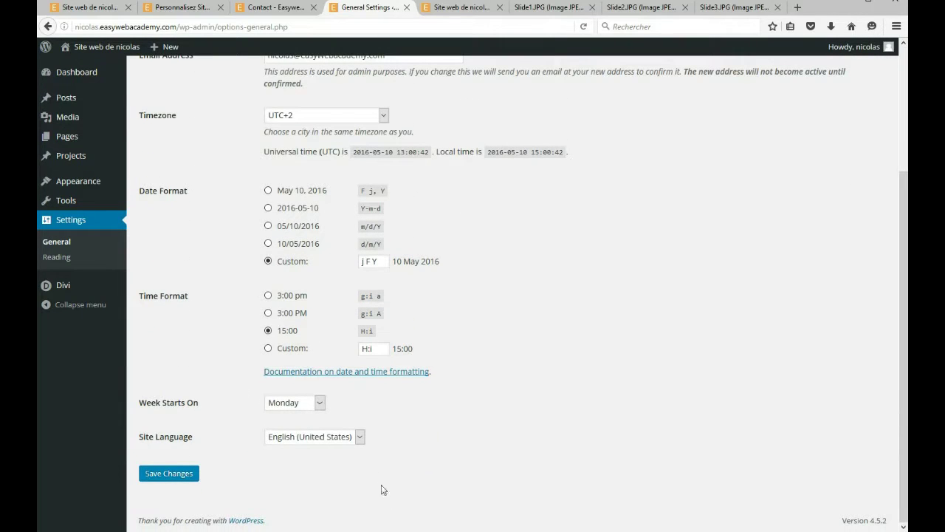
click(359, 437)
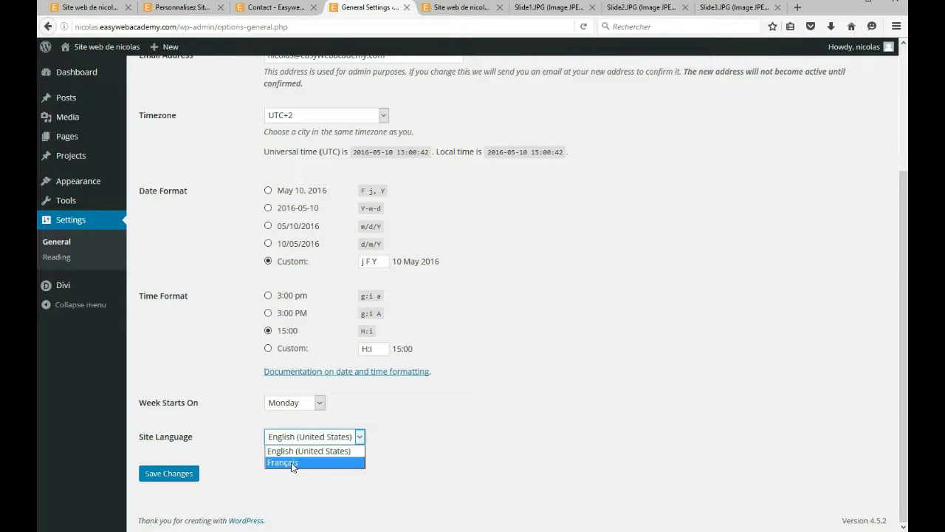
click(575, 292)
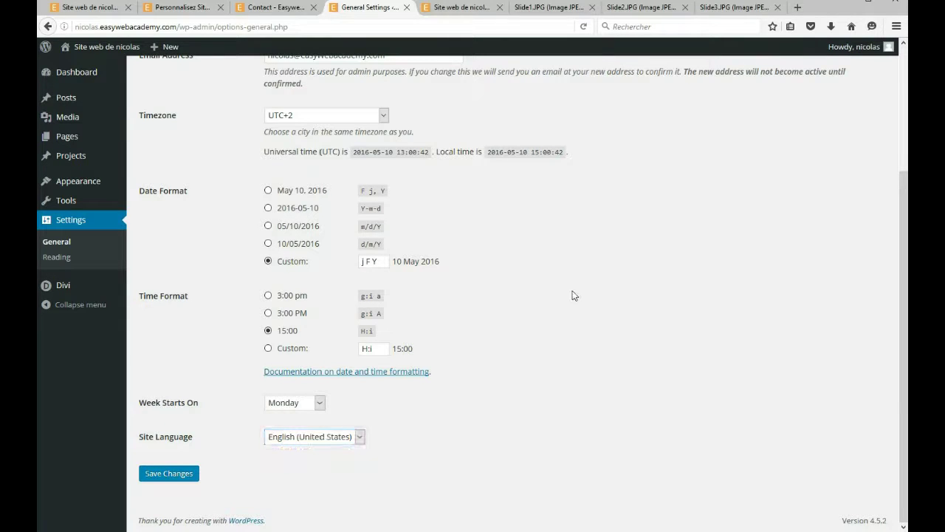
click(360, 436)
click(285, 462)
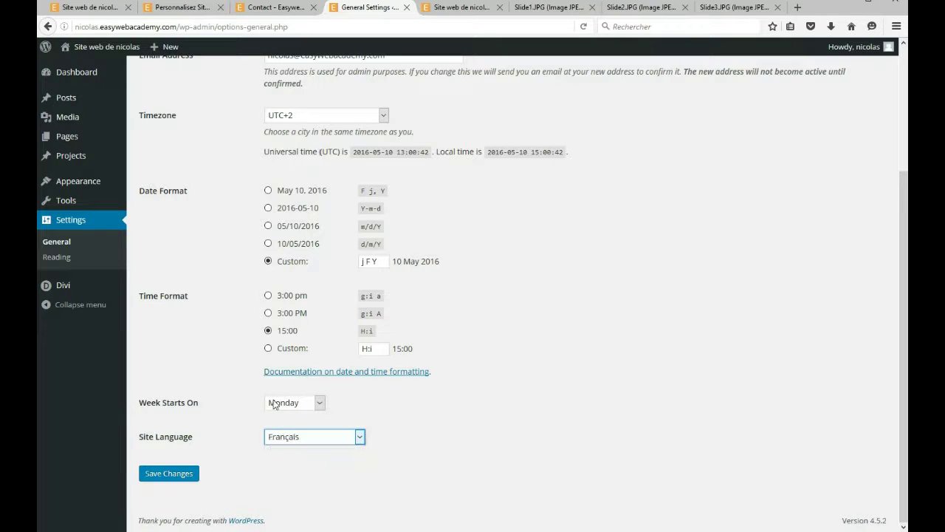
click(169, 475)
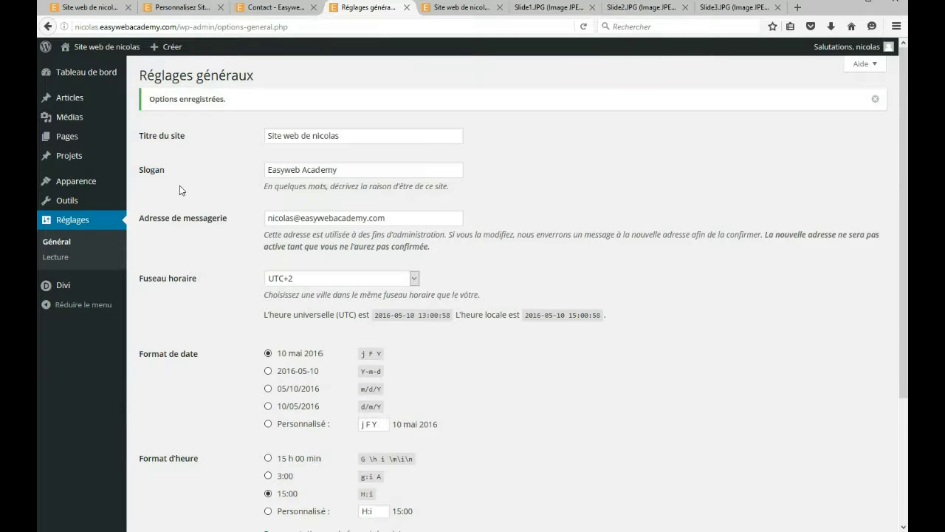
scroll(180, 204, down, 3)
scroll(180, 207, down, 2)
scroll(180, 211, up, 4)
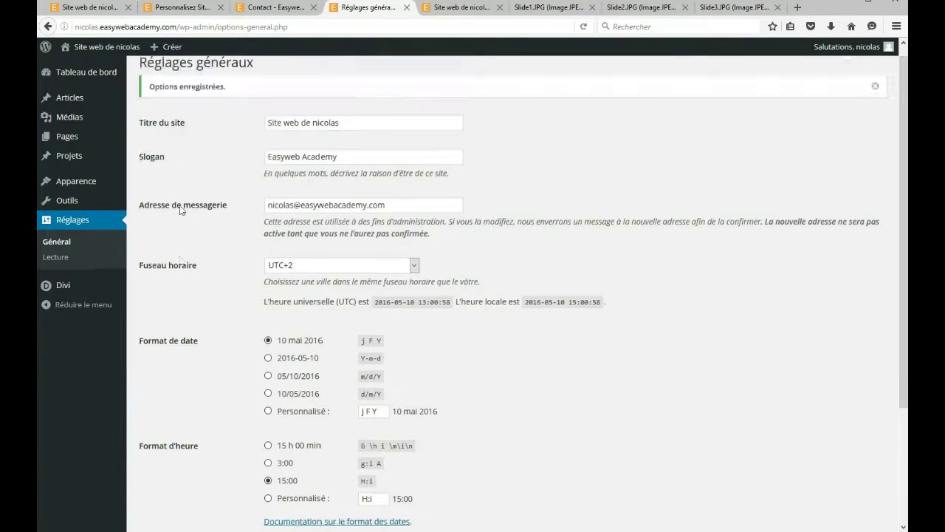
Review the reading settings, including the home page display and the option asking search engines not to index the site.
scroll(182, 211, down, 4)
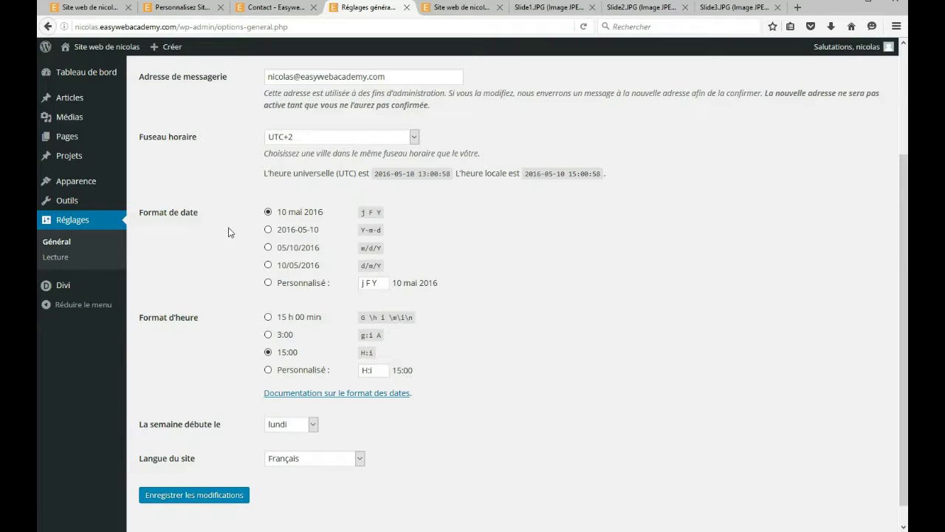
click(56, 260)
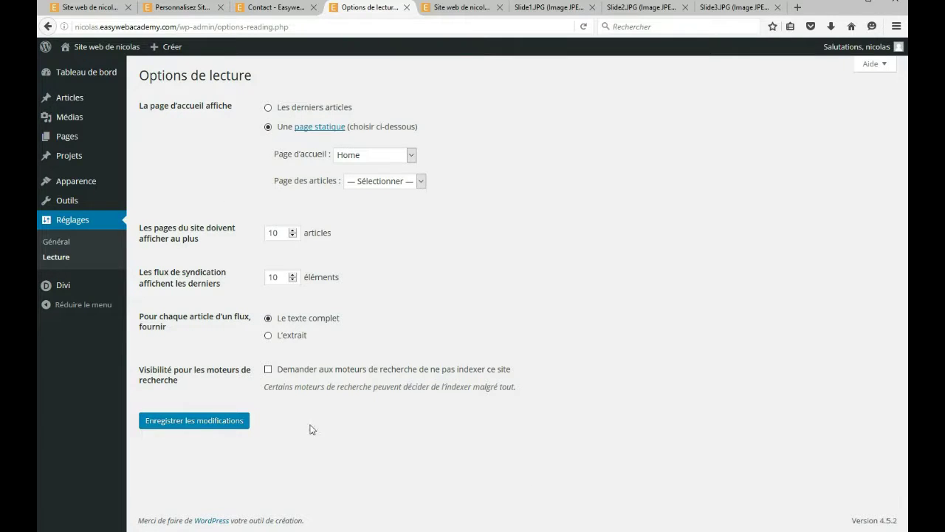
click(269, 370)
click(269, 369)
Open the Divi theme options and examine the general settings, including logo, favicon, colour palette, MailChimp, Aweber and social icon options.
click(69, 293)
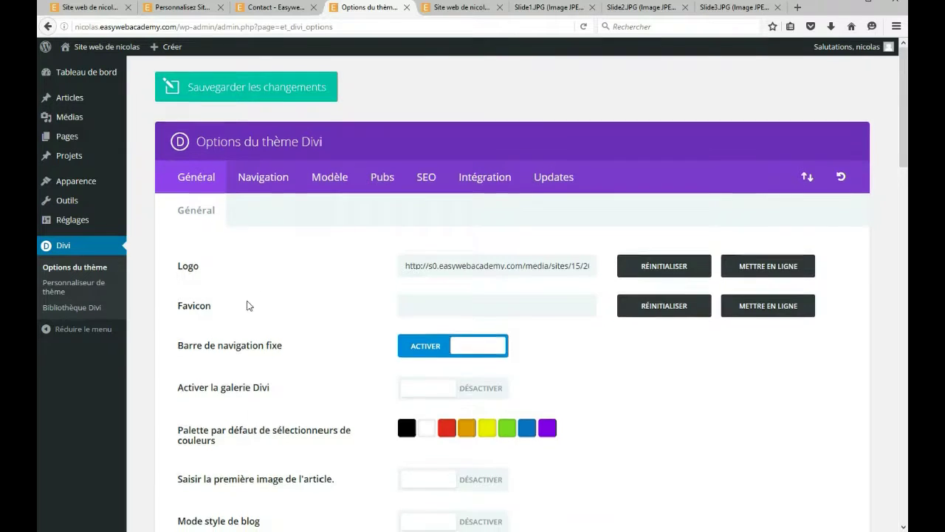
scroll(250, 299, down, 5)
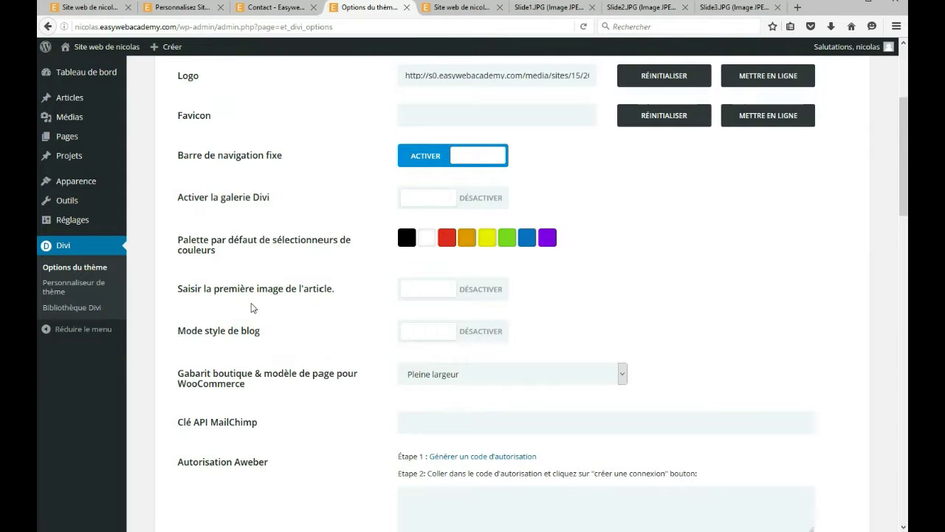
scroll(251, 308, down, 2)
scroll(251, 308, up, 3)
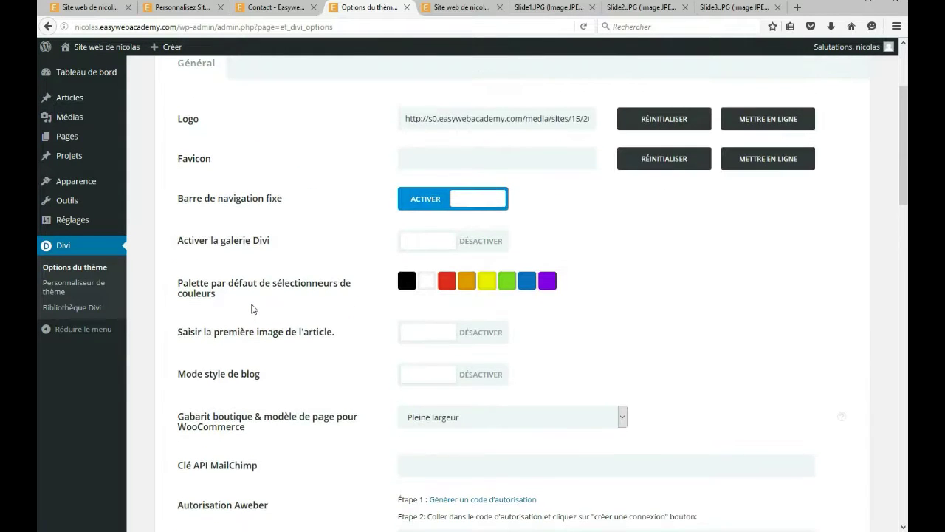
scroll(327, 302, down, 6)
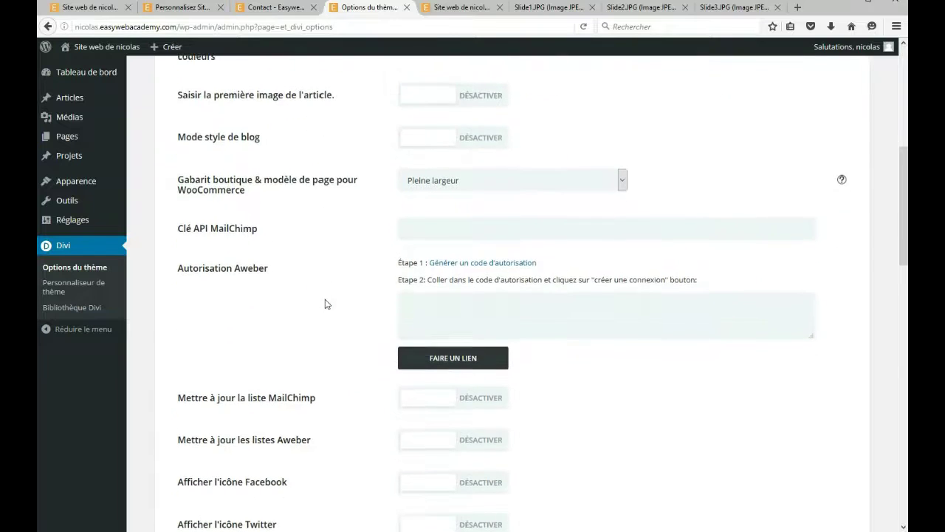
drag(185, 227, 395, 234)
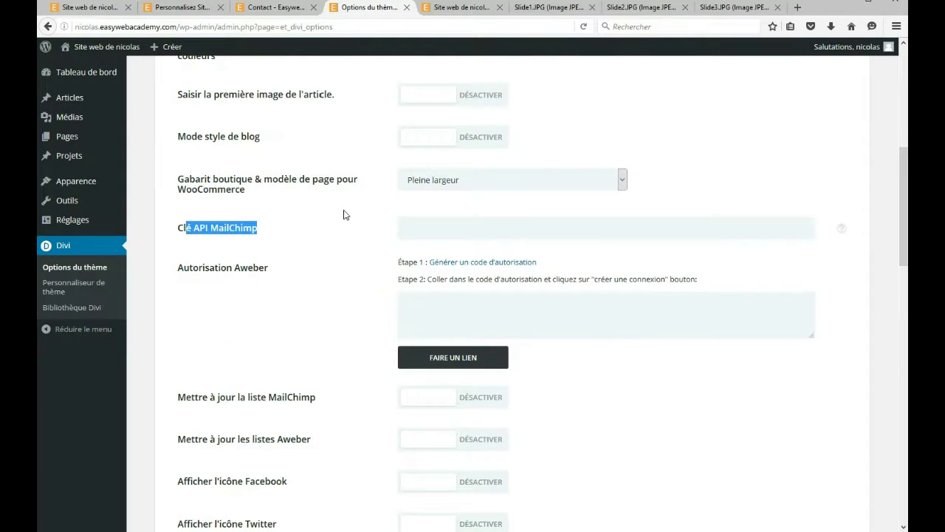
scroll(325, 207, down, 3)
scroll(230, 367, down, 2)
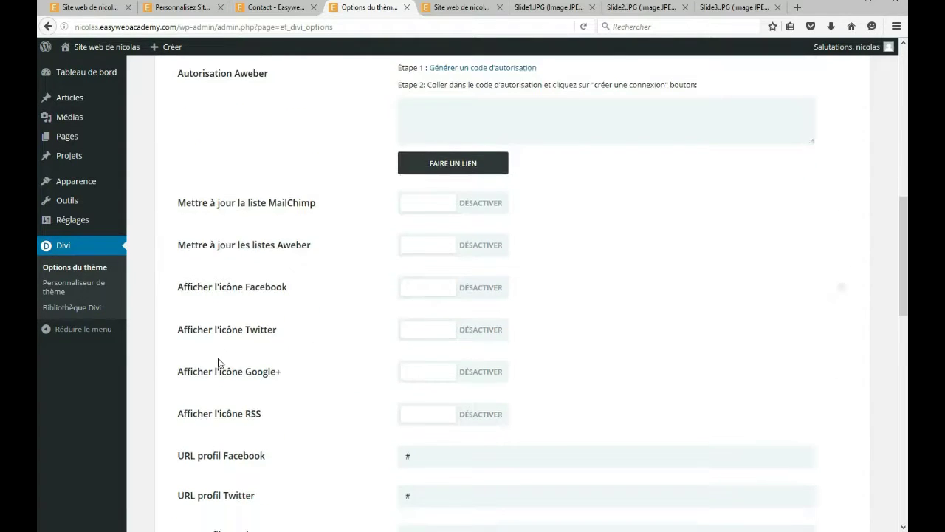
drag(220, 365, 271, 369)
drag(221, 331, 279, 330)
scroll(378, 246, up, 4)
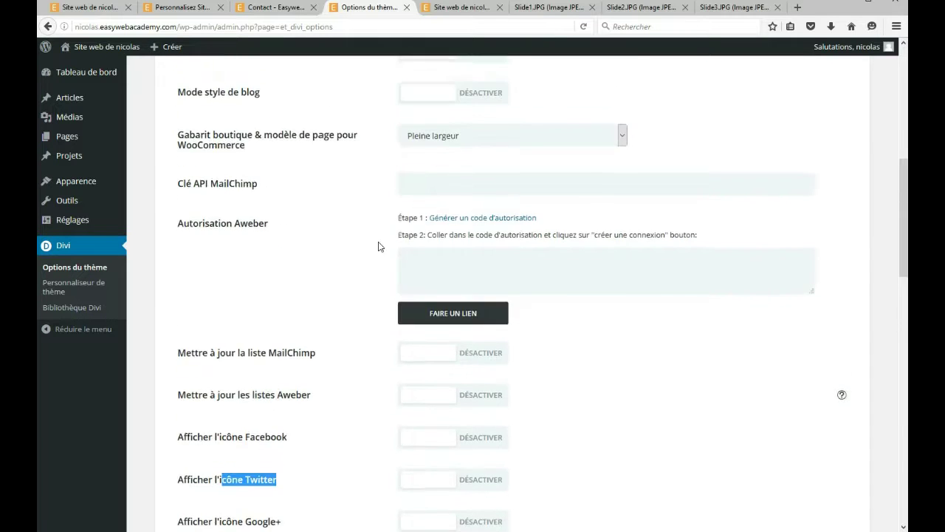
scroll(379, 246, up, 6)
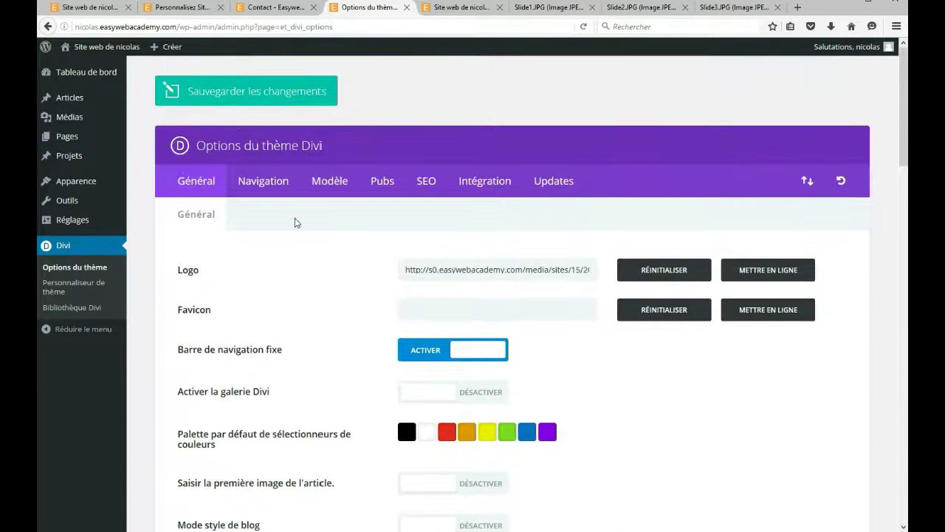
Examine the navigation and SEO settings of the Divi theme options.
click(263, 182)
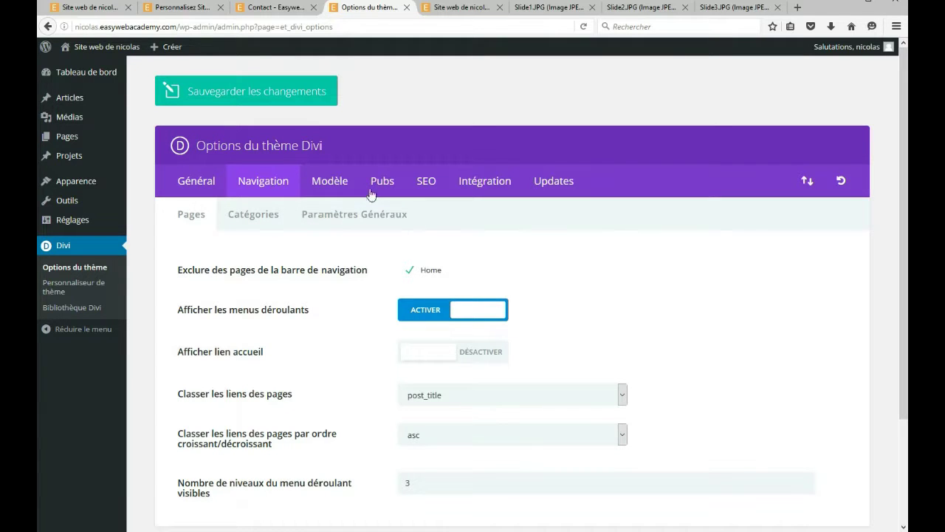
click(427, 183)
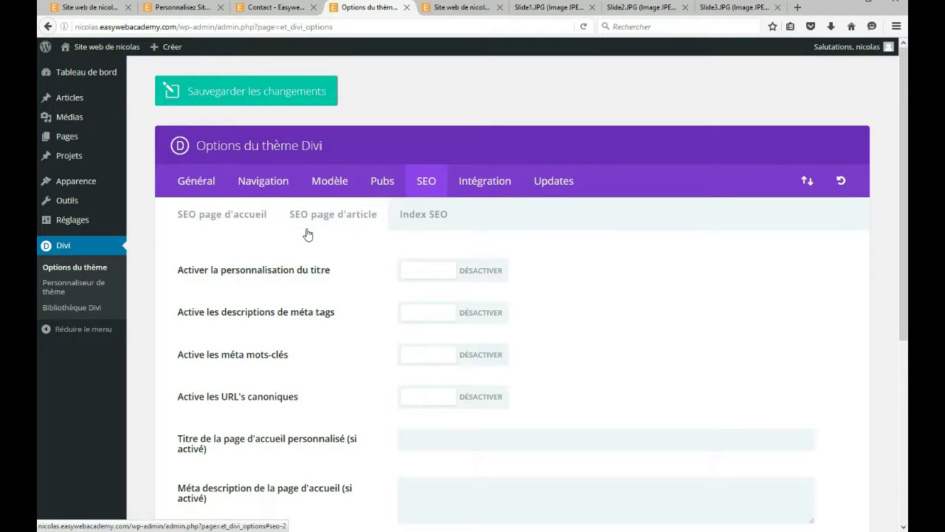
scroll(305, 280, down, 6)
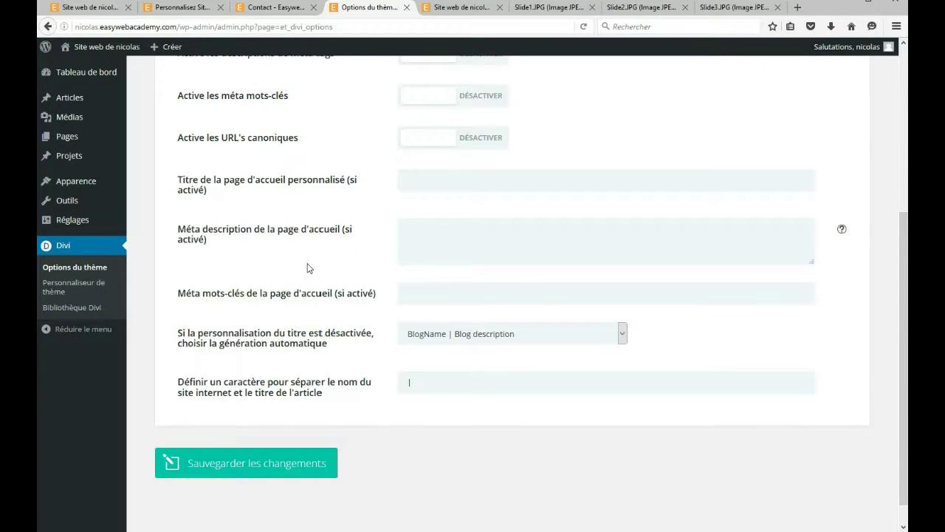
scroll(308, 268, up, 3)
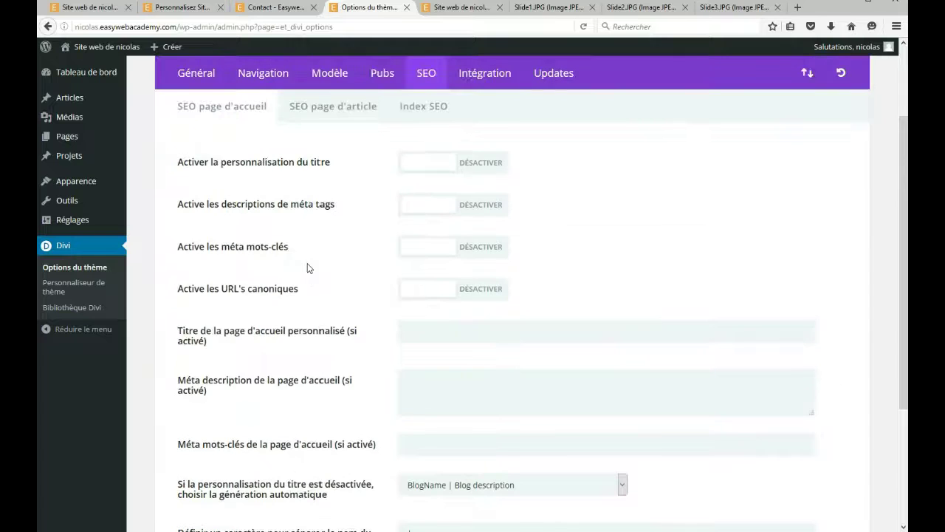
scroll(309, 268, up, 3)
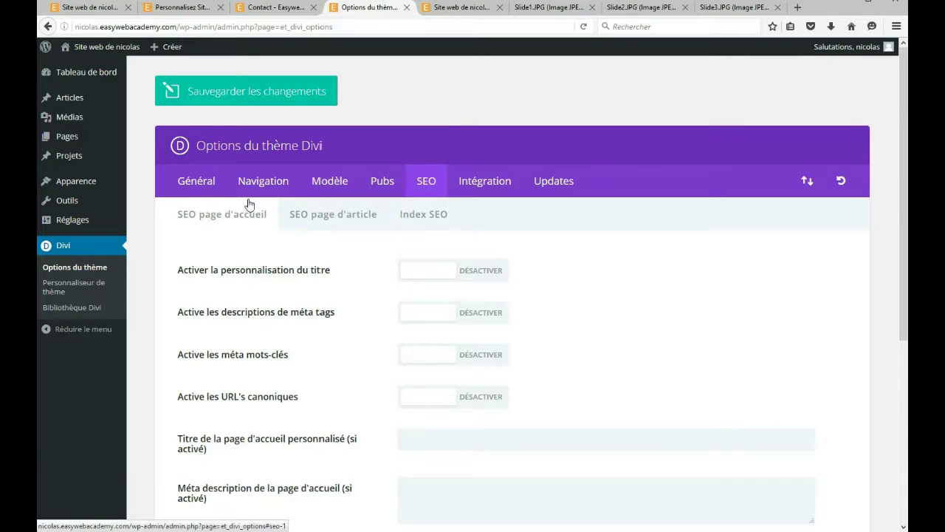
scroll(249, 201, down, 3)
scroll(249, 202, down, 1)
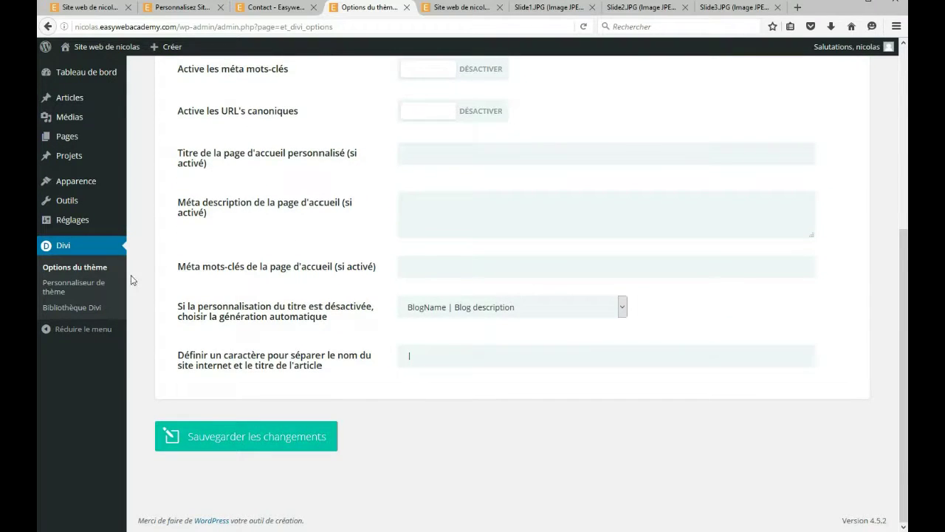
View the Divi theme customizer, close it, and open the Divi library.
click(73, 284)
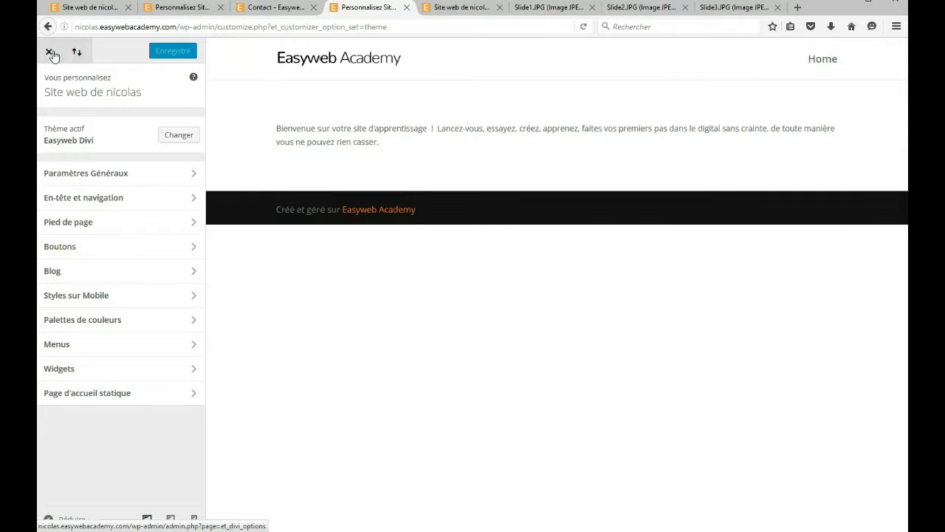
click(52, 54)
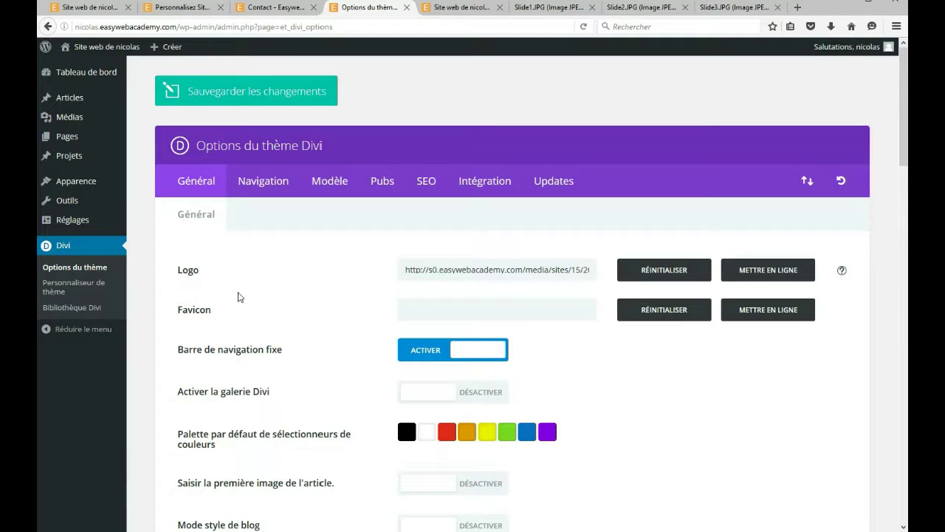
click(74, 308)
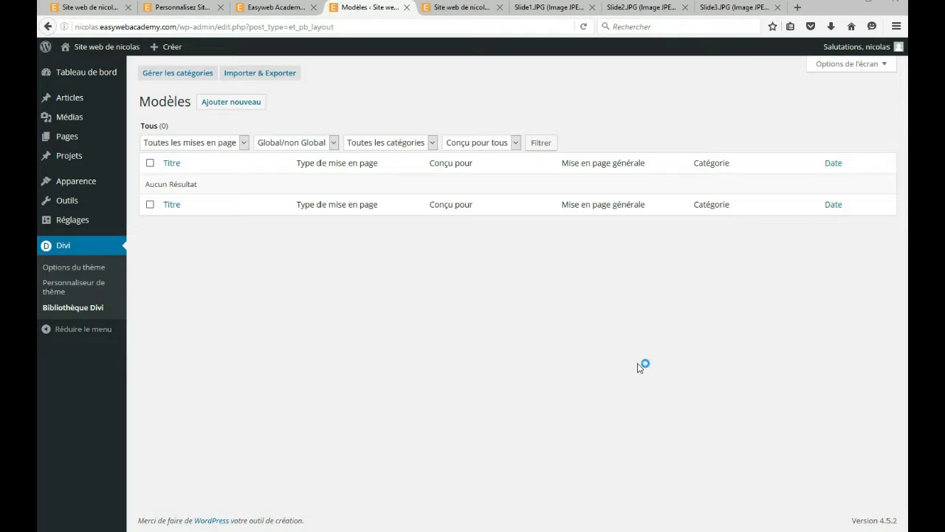
Look at the course outline slide and the site's public home page, and return to the site administration.
click(535, 13)
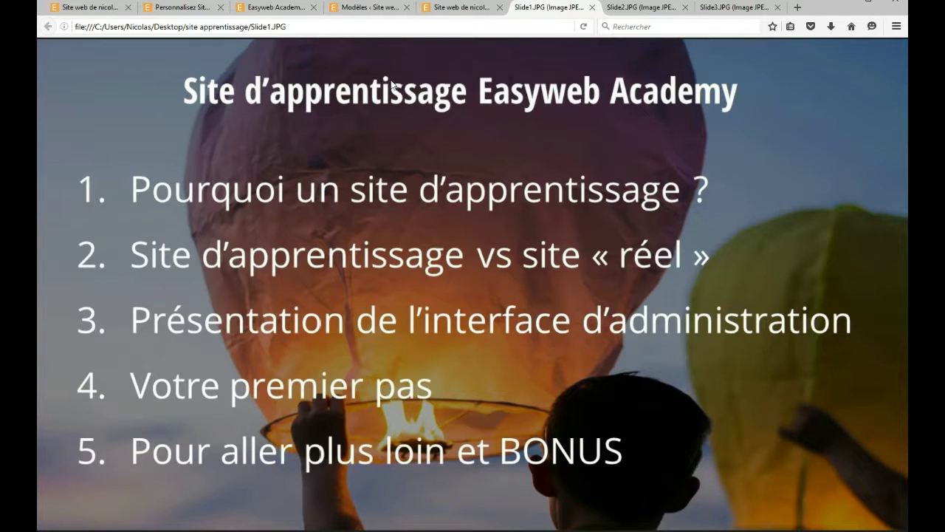
click(445, 7)
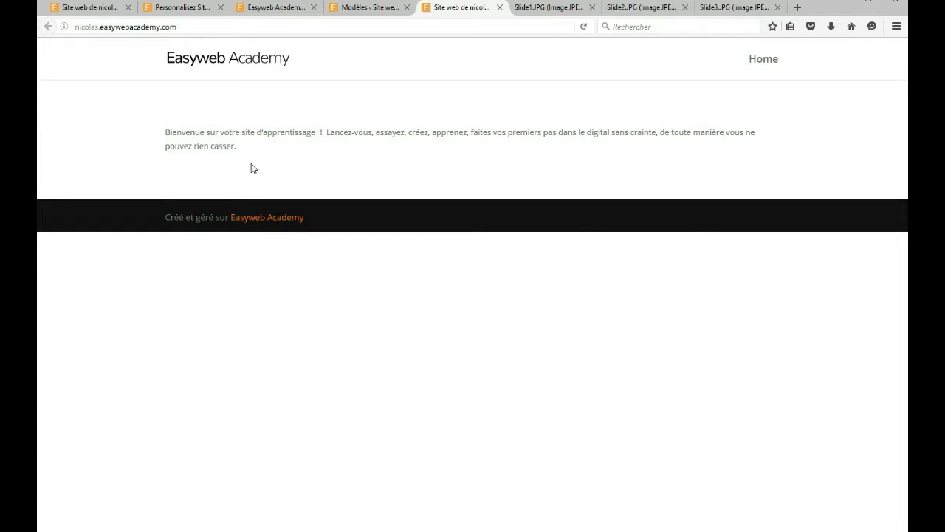
click(362, 7)
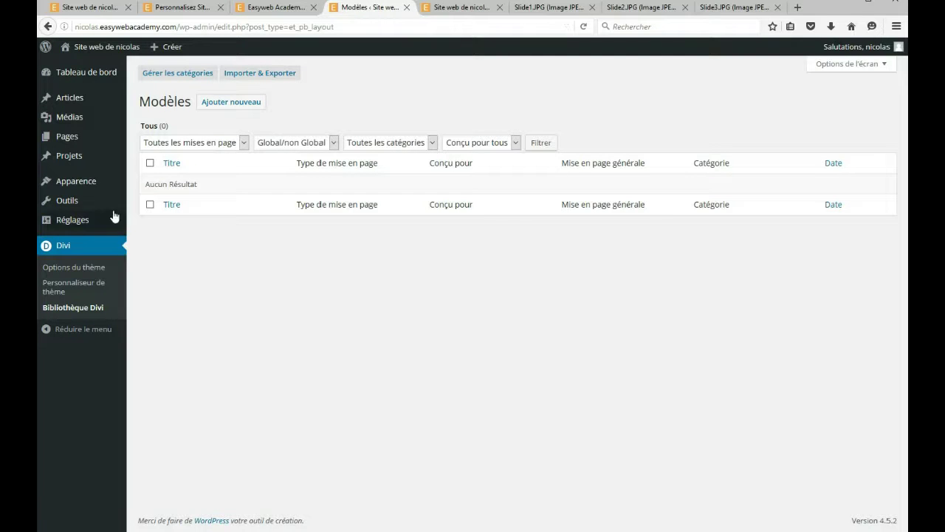
Open the Home page for editing and show the advanced design settings of its Text module.
click(50, 136)
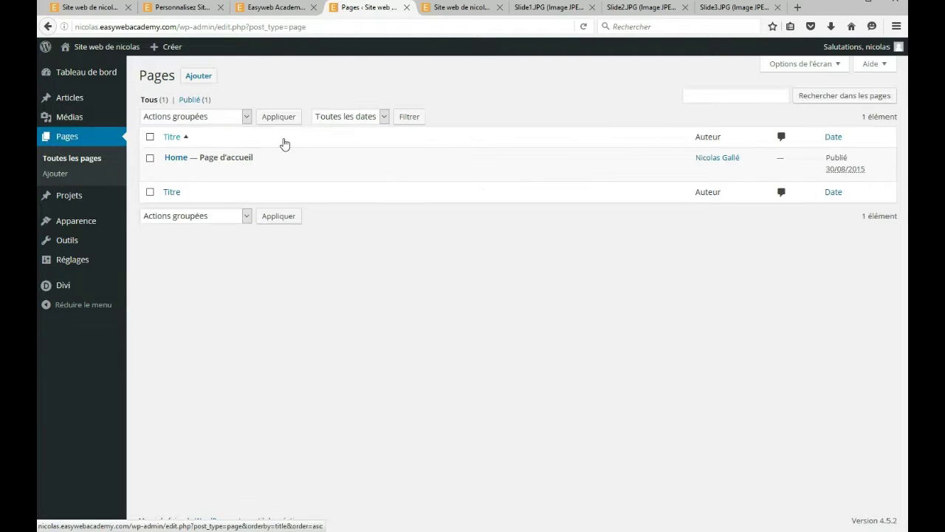
click(178, 171)
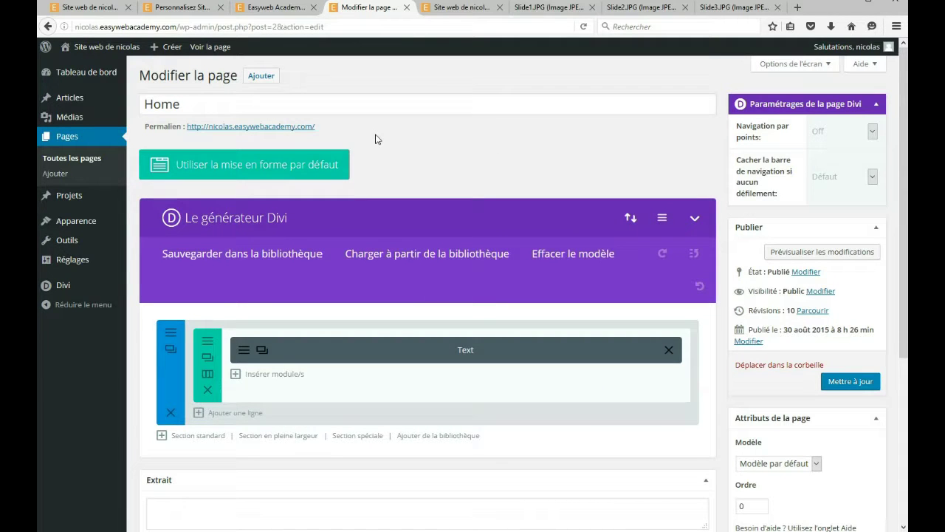
scroll(494, 157, down, 1)
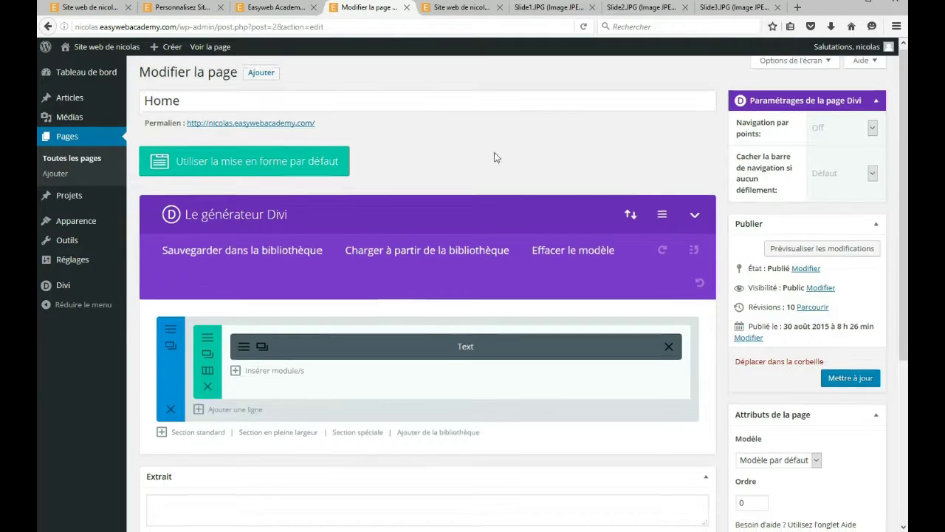
scroll(382, 265, down, 1)
scroll(303, 313, down, 2)
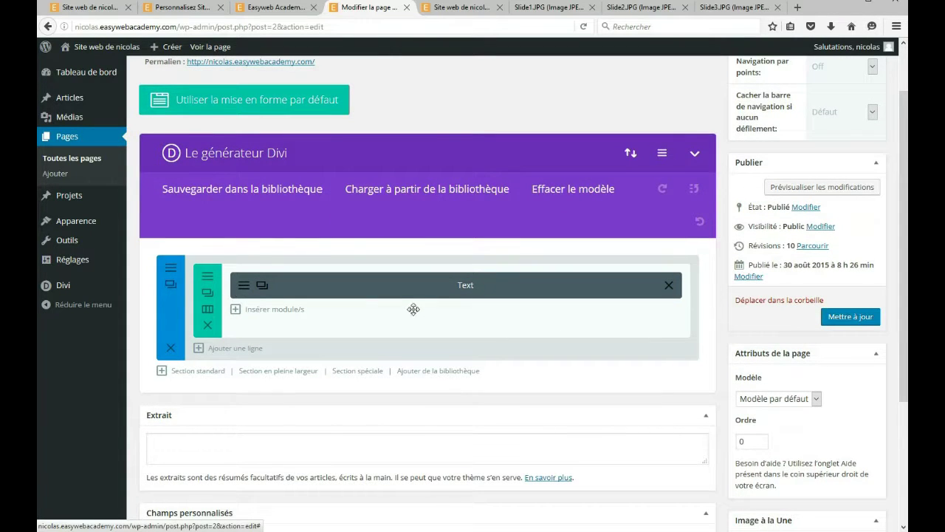
click(244, 285)
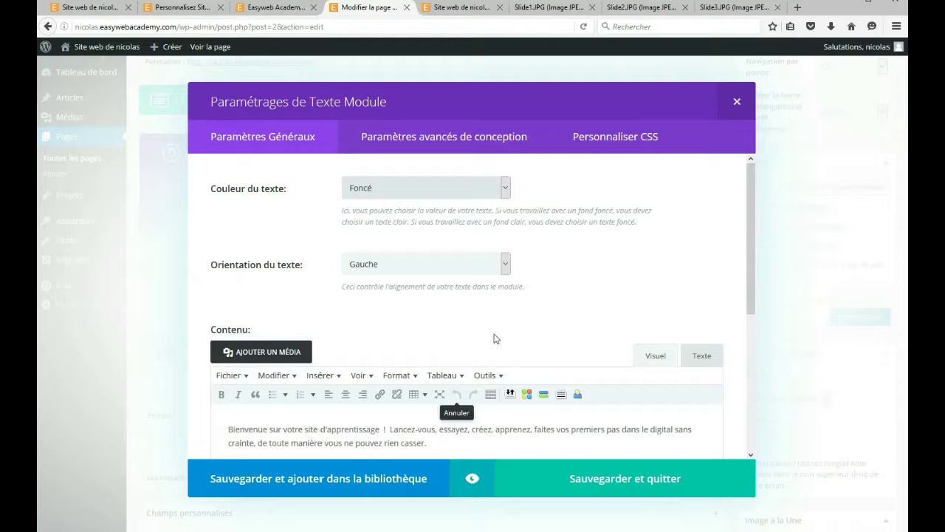
click(444, 137)
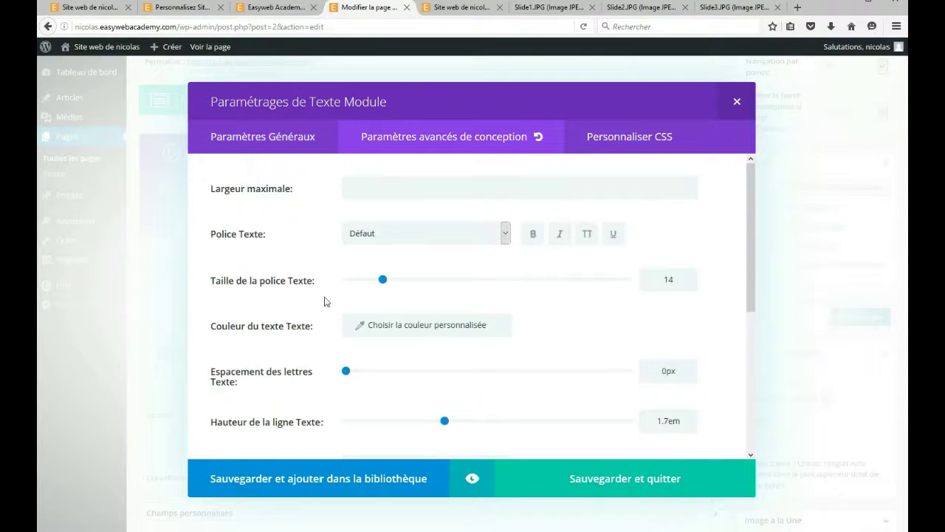
Set the Text module's custom text colour to the red palette swatch.
scroll(276, 235, down, 2)
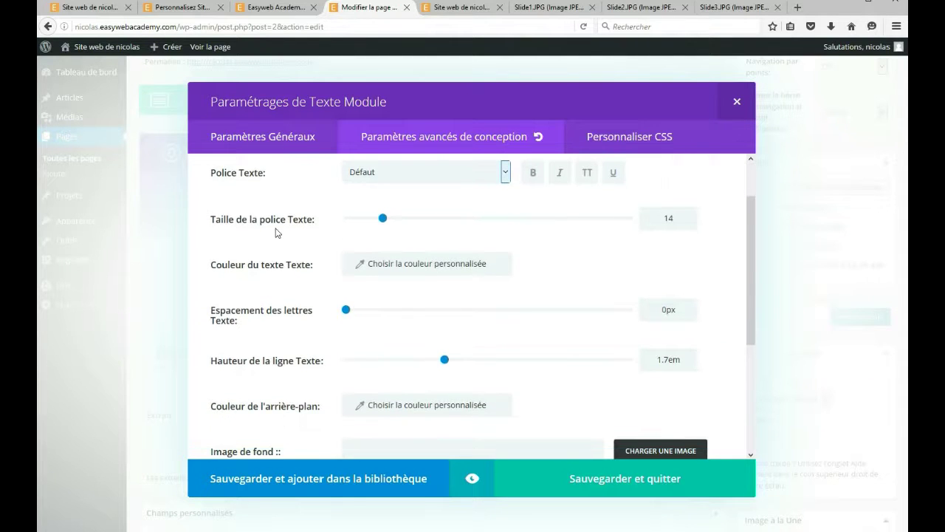
scroll(277, 232, up, 1)
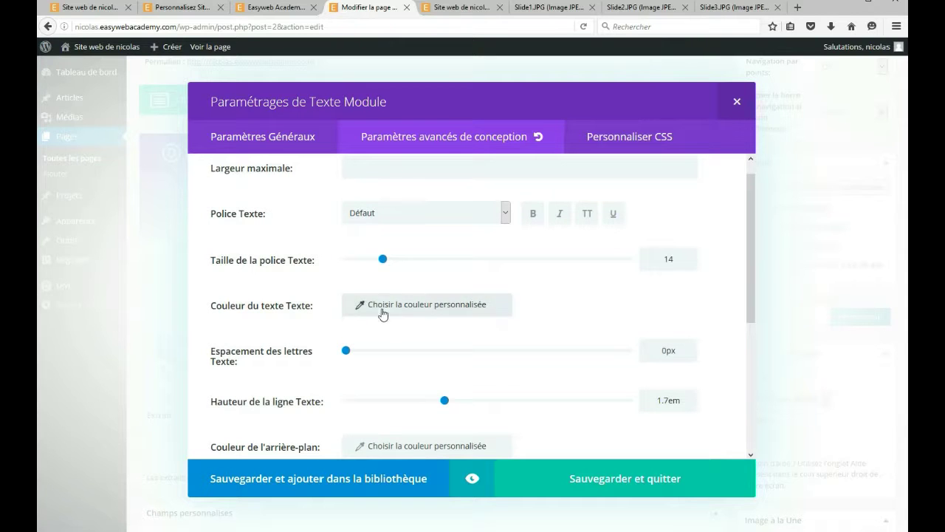
click(422, 310)
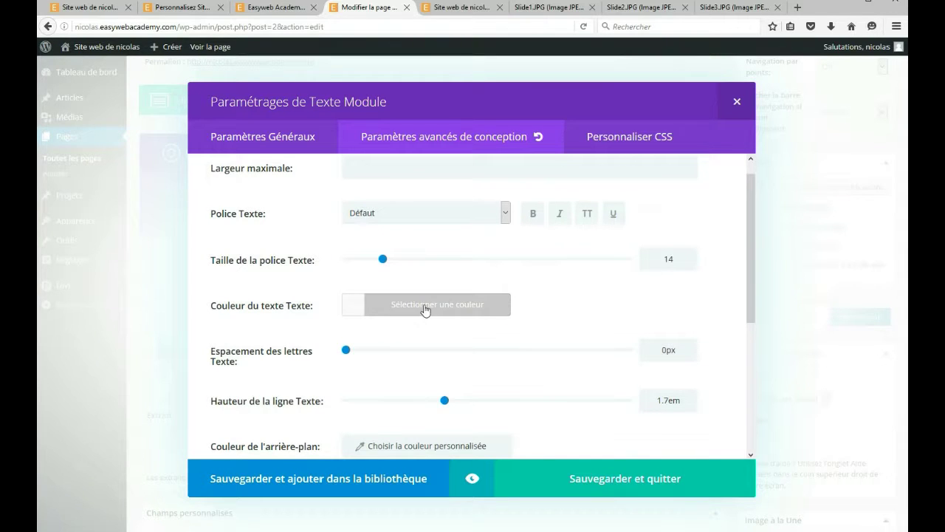
scroll(538, 300, down, 1)
click(425, 265)
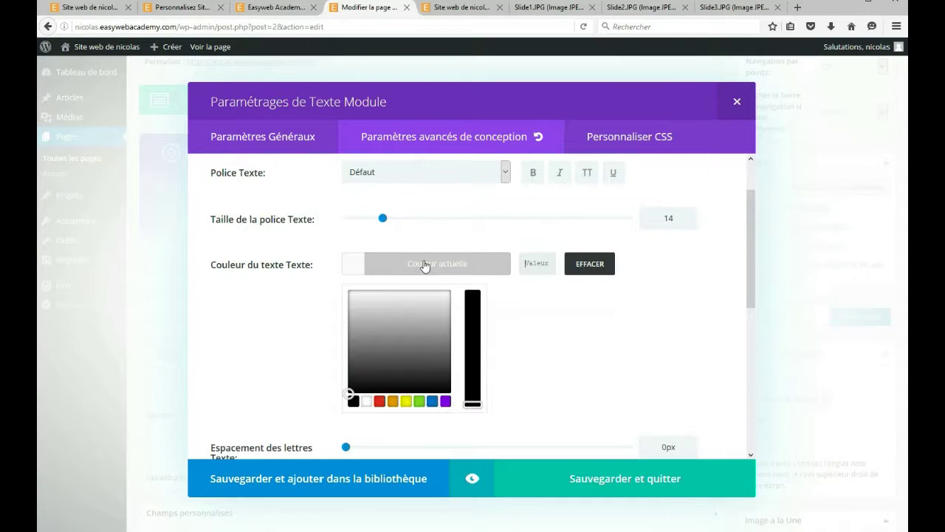
click(380, 403)
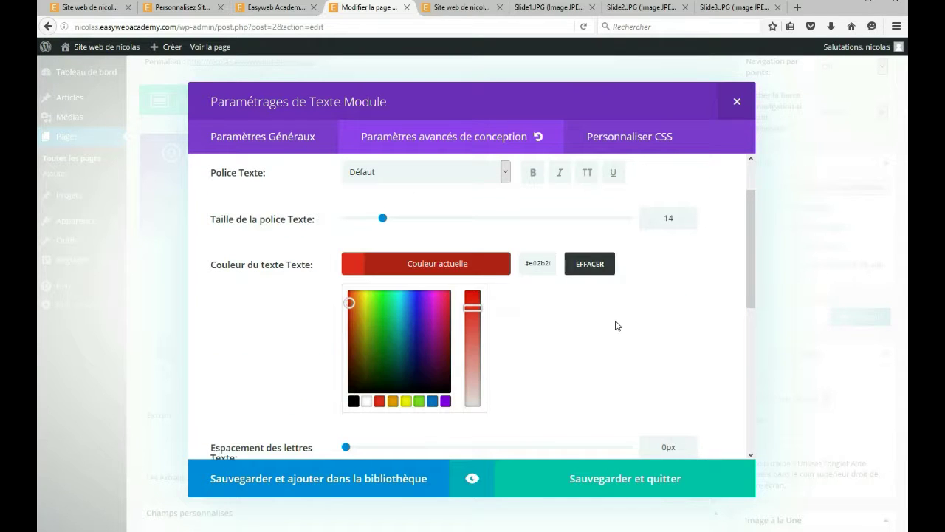
Set the Text module's font size to 30, preview the result, and save and close the module settings.
scroll(618, 325, up, 1)
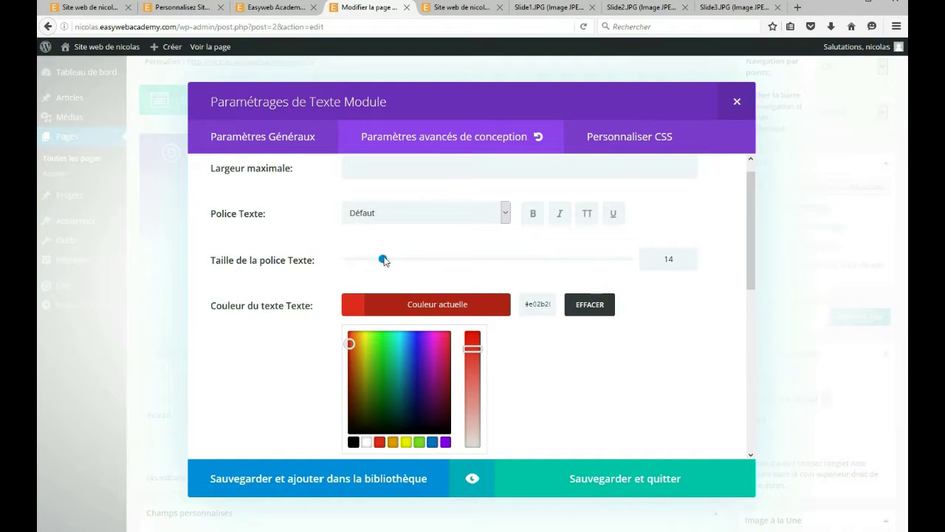
drag(384, 260, 429, 260)
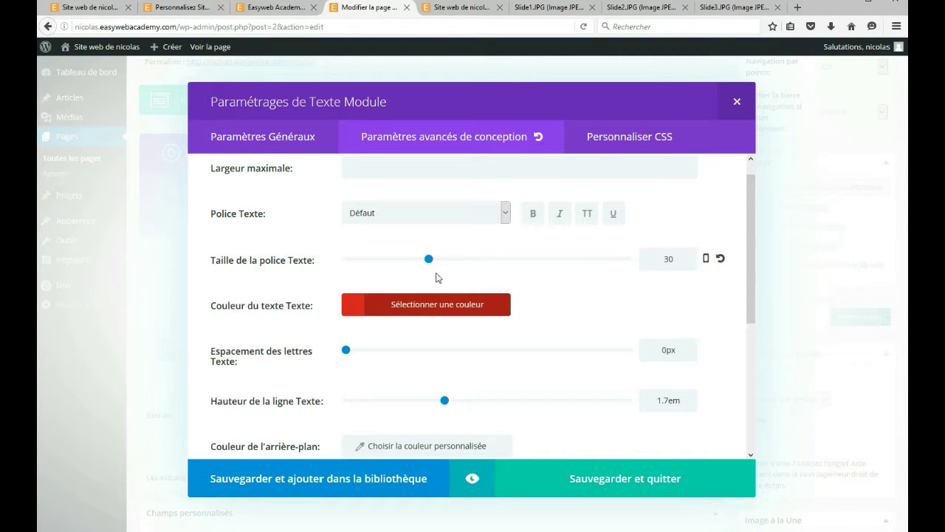
click(473, 480)
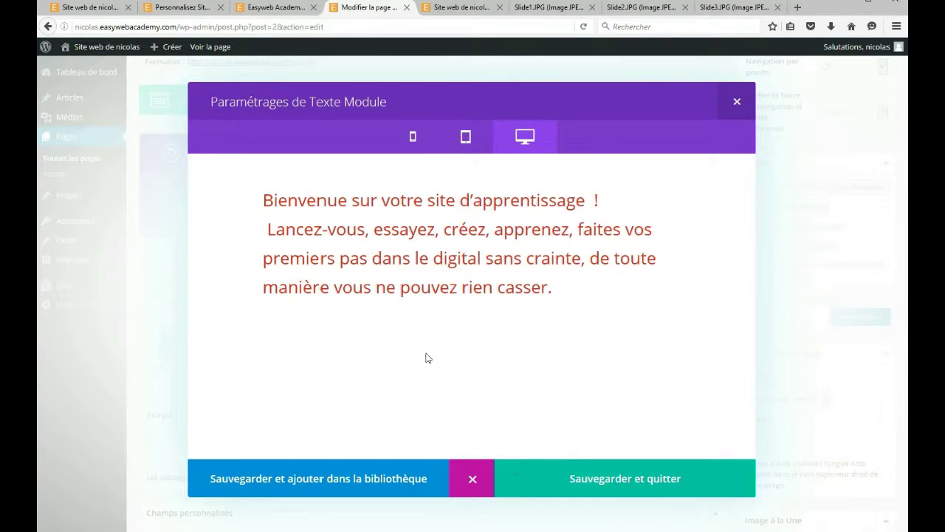
click(581, 482)
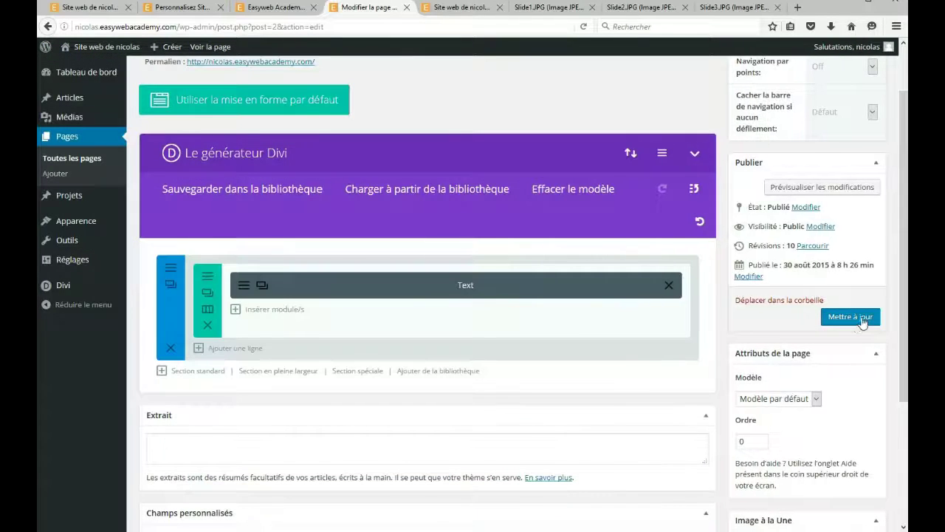
Update the Home page and reload the public site to check the new text style.
click(861, 322)
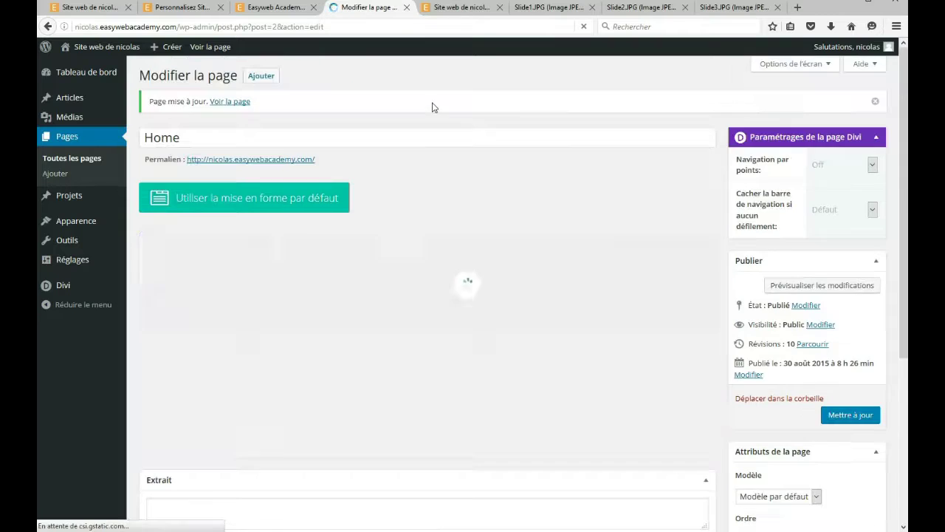
click(451, 8)
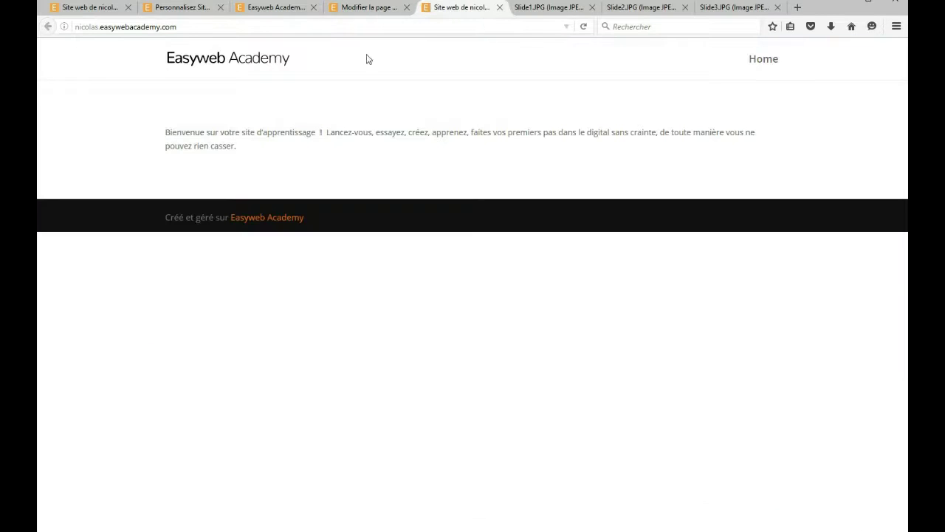
click(588, 30)
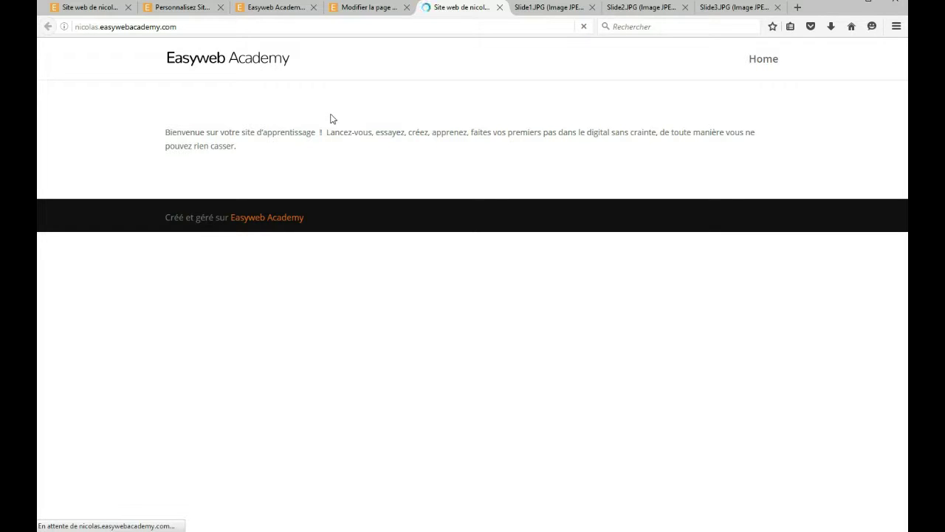